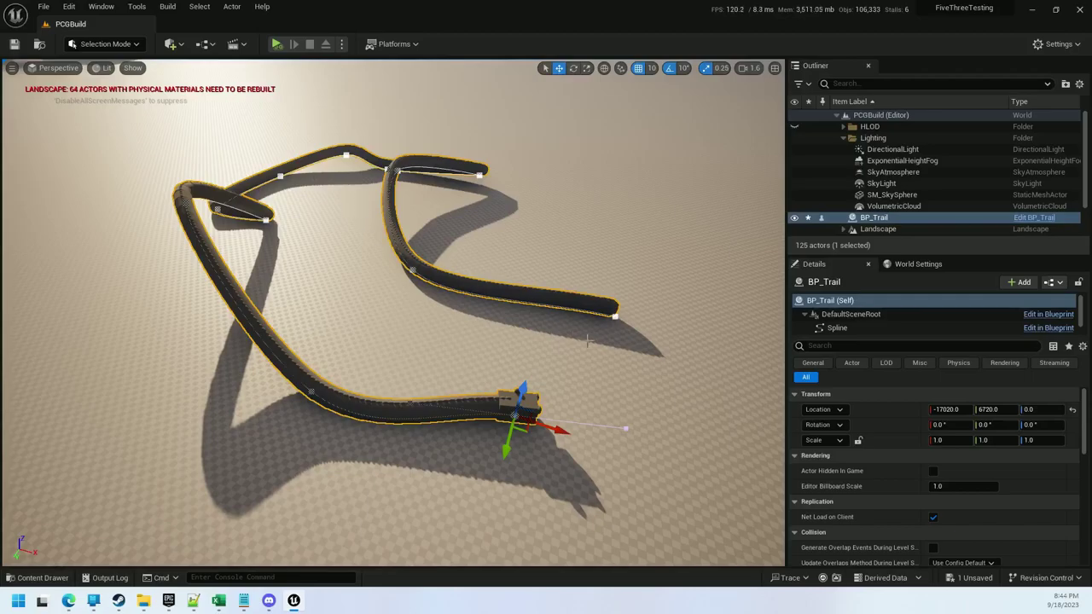
Create an Actor Blueprint class named BP_TrailTutorial in the TrailTutorial content folder
right_drag(584, 356, 717, 290)
key(w)
scroll(584, 356, up, 3)
key(ctrl+space)
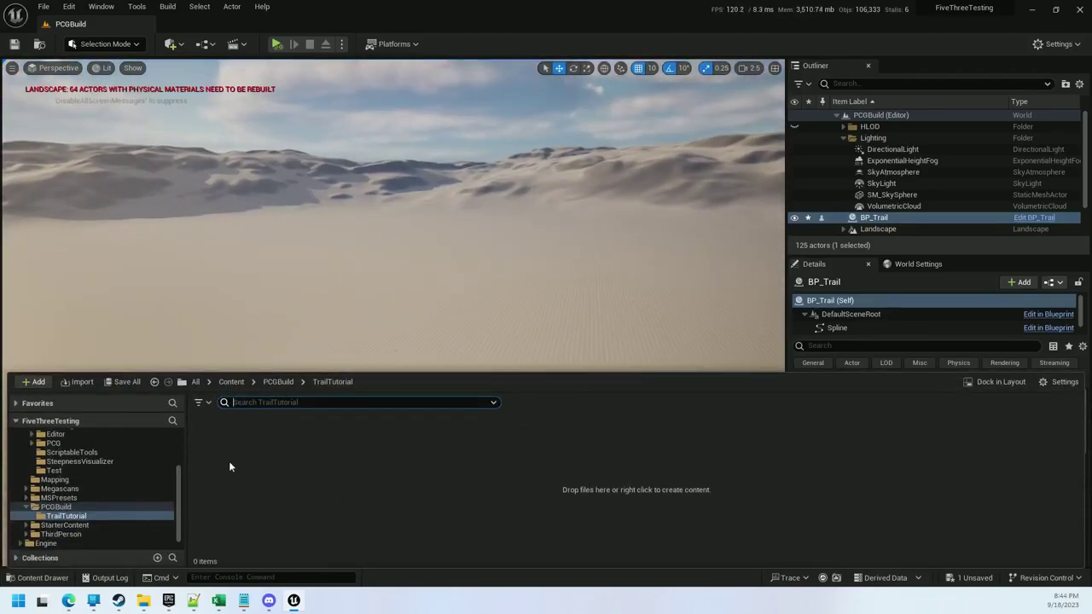
right_click(229, 460)
click(290, 122)
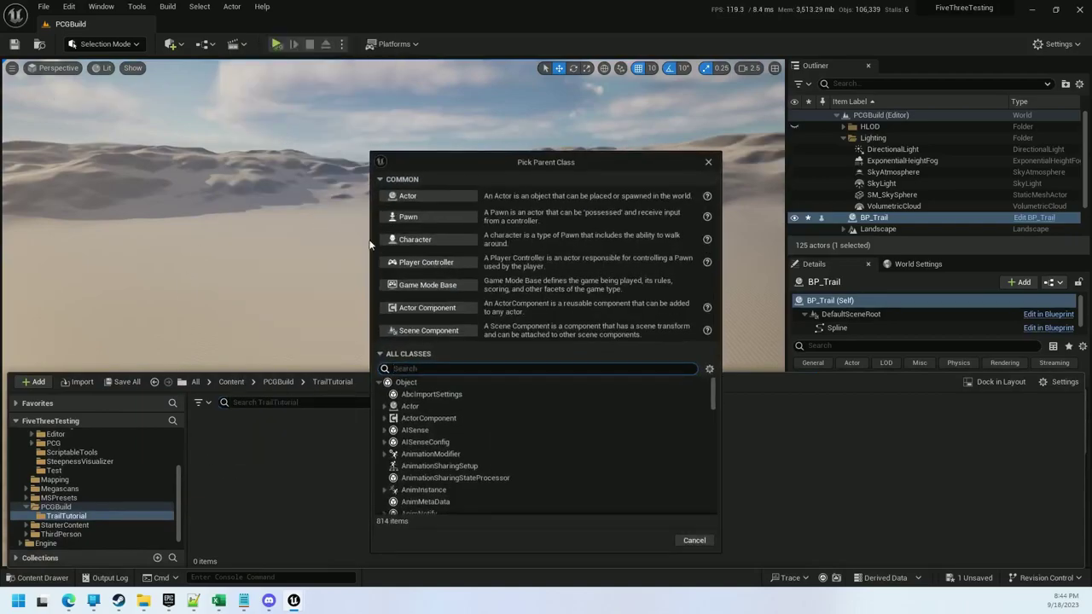
click(400, 193)
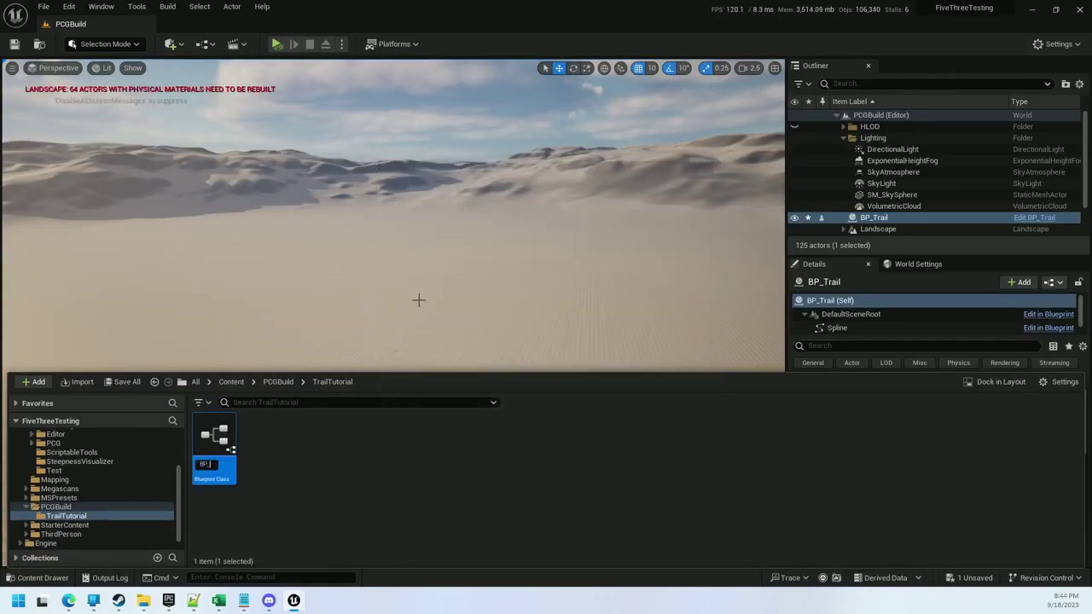
text(BP_TrailTutorial)
key(Return)
Create a PCG Graph asset named PCG_TrailTutorial in the same folder
right_click(269, 479)
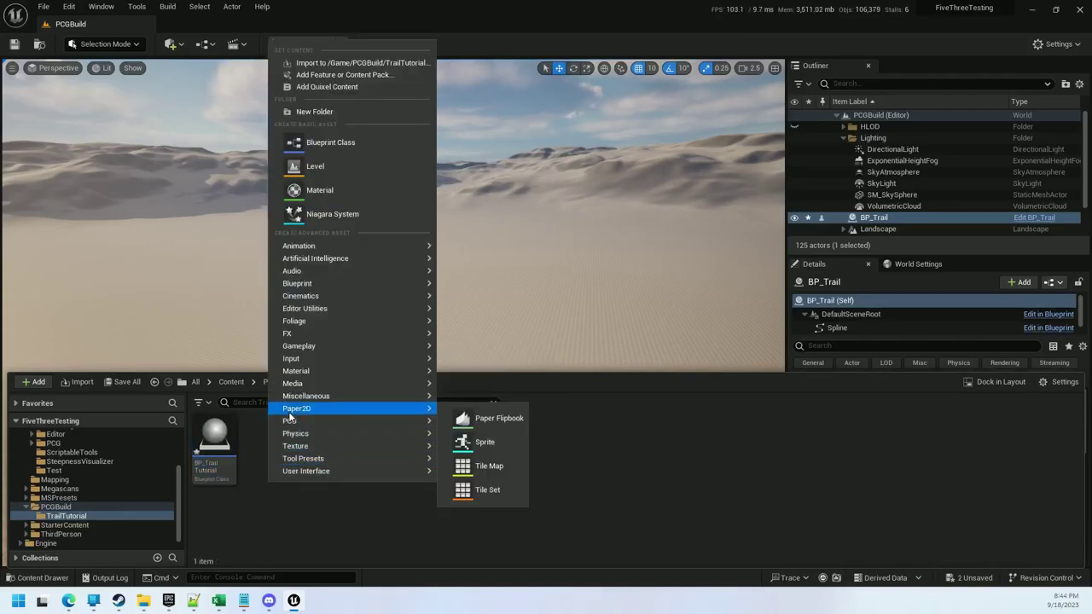
mouse_move(349, 419)
click(486, 432)
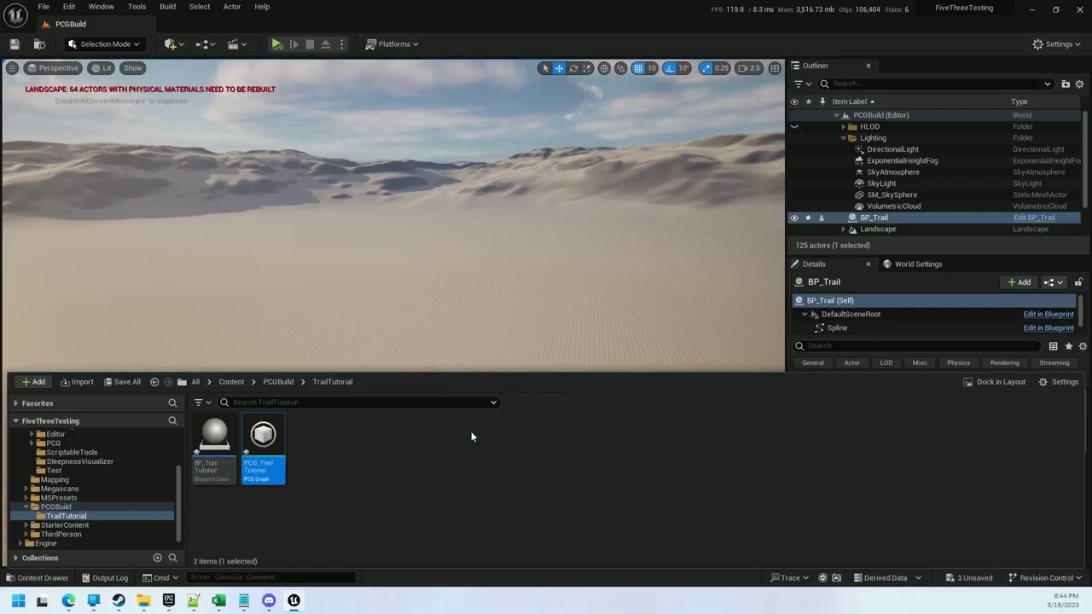
Add a Spline component to the BP_TrailTutorial blueprint and move its end point to about X 13710, Y -14990
double_click(204, 424)
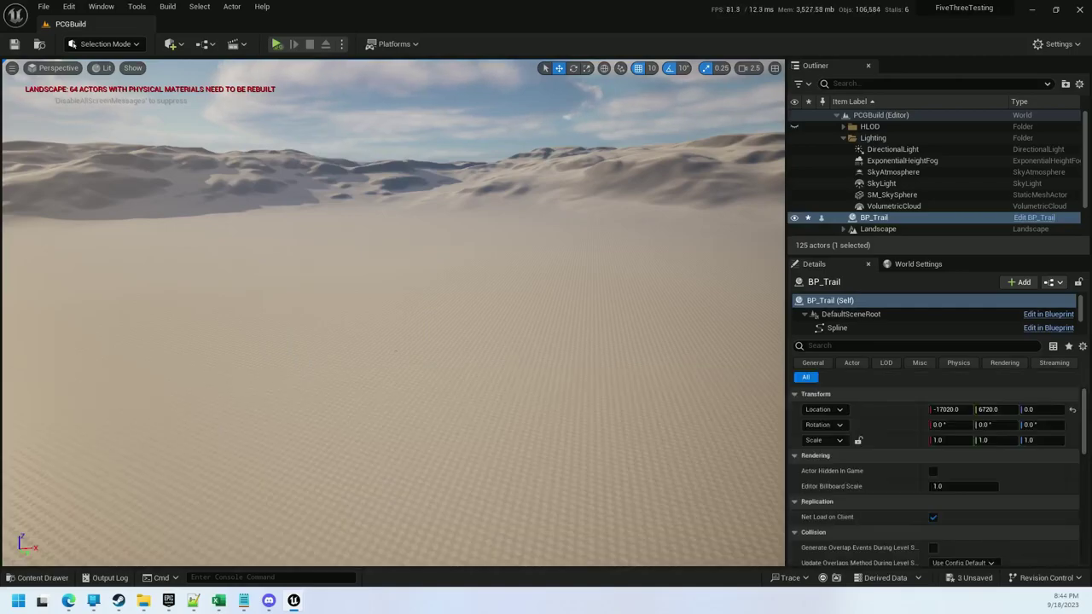
drag(184, 84, 205, 23)
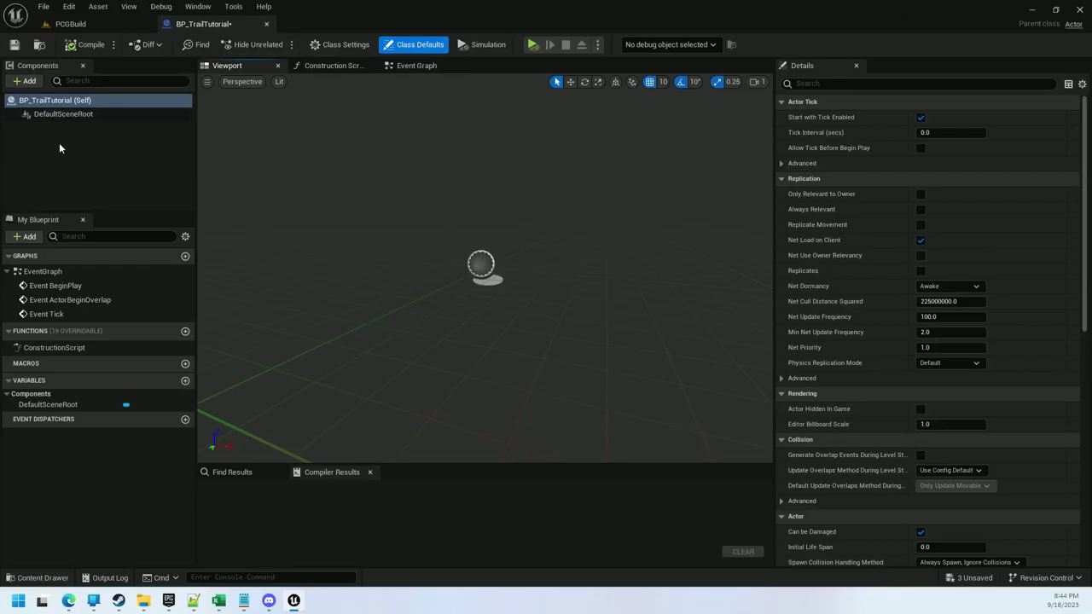
click(26, 80)
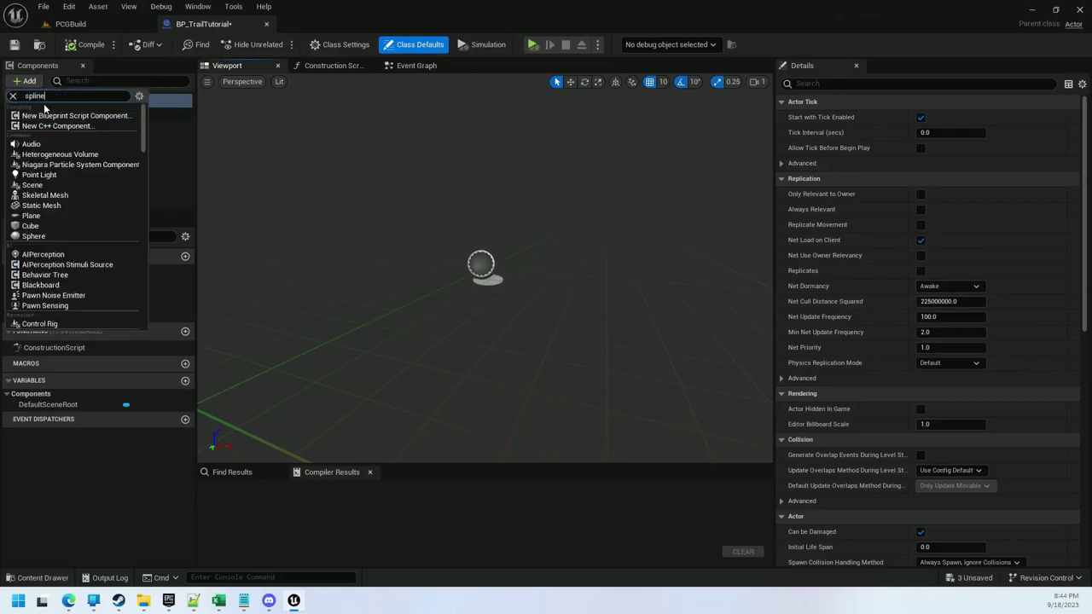
click(31, 134)
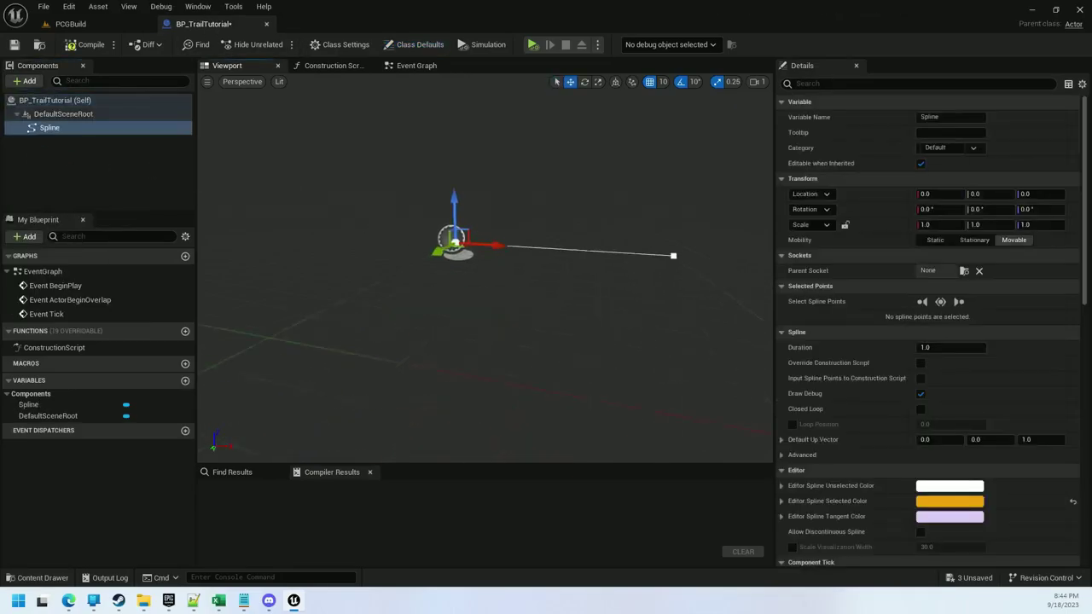
click(482, 251)
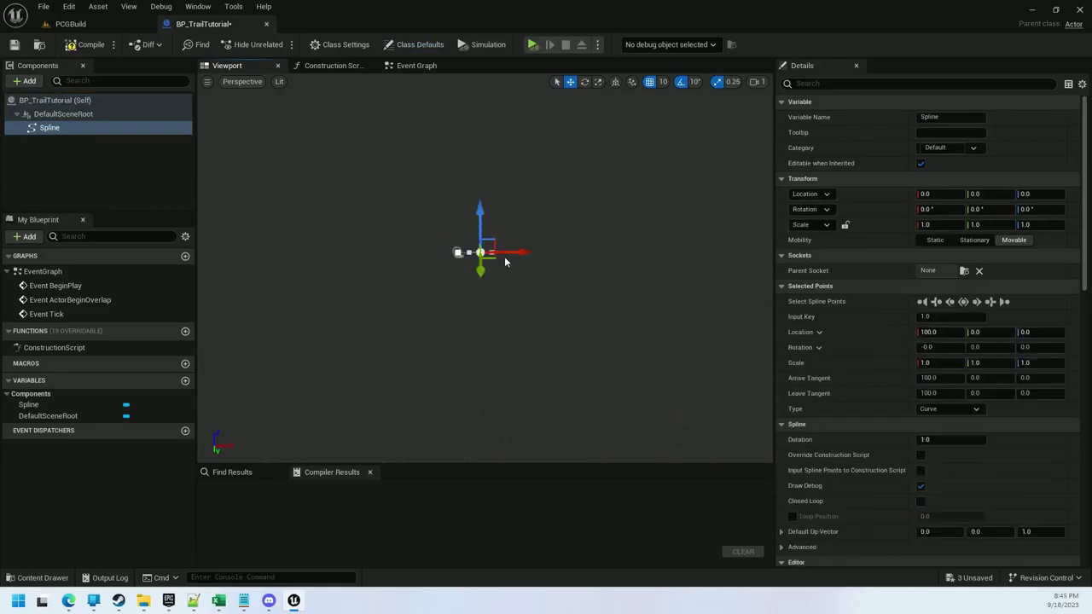
drag(495, 254, 616, 206)
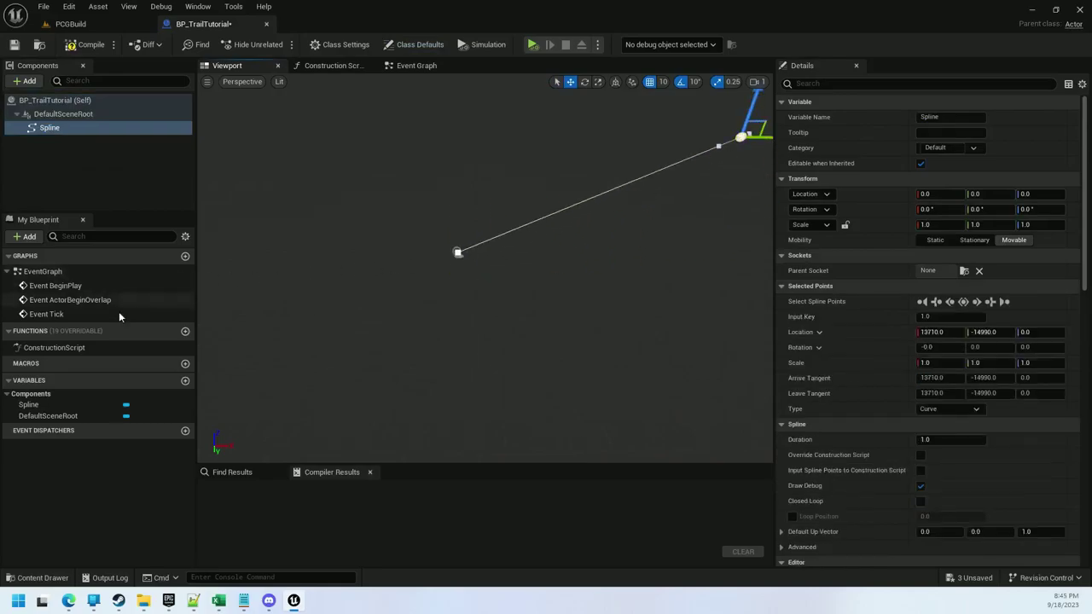
Add a PCG component to the blueprint with PCG_TrailTutorial as its graph, and compile the blueprint
click(38, 81)
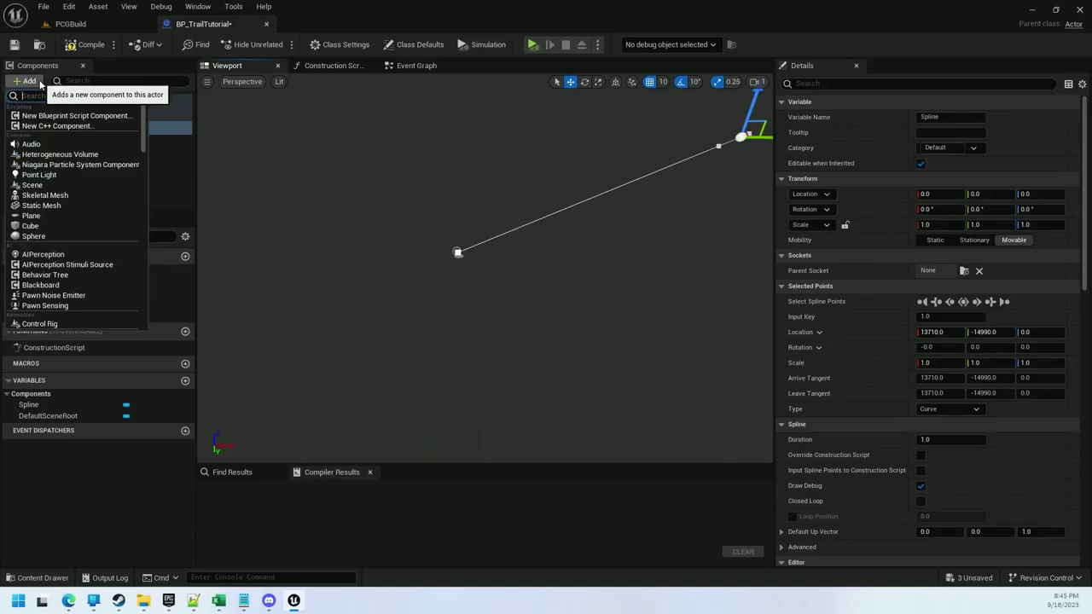
click(51, 117)
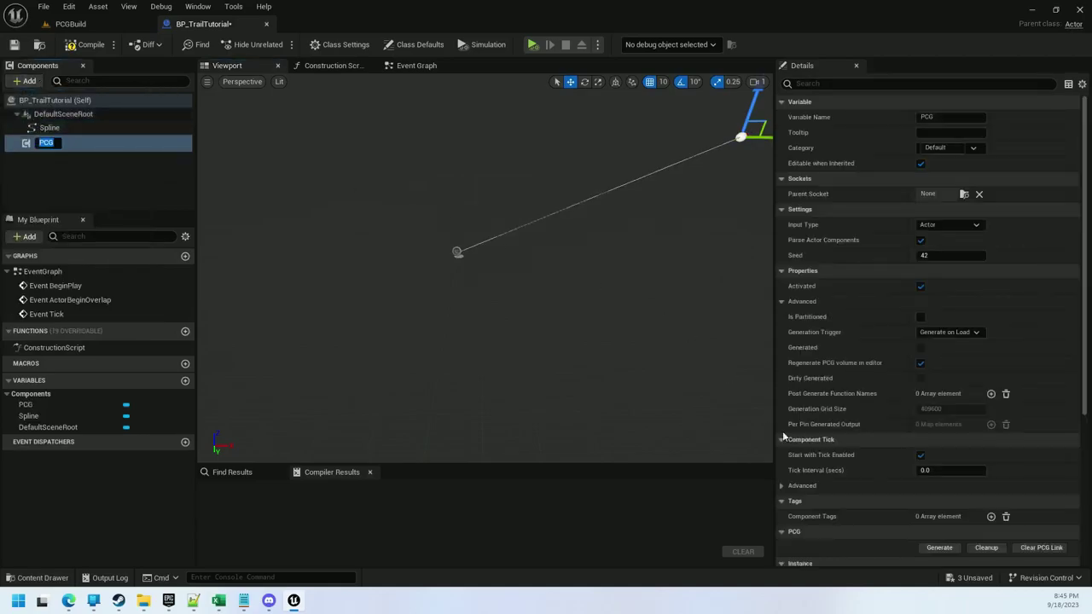
scroll(916, 475, down, 2)
scroll(916, 477, down, 2)
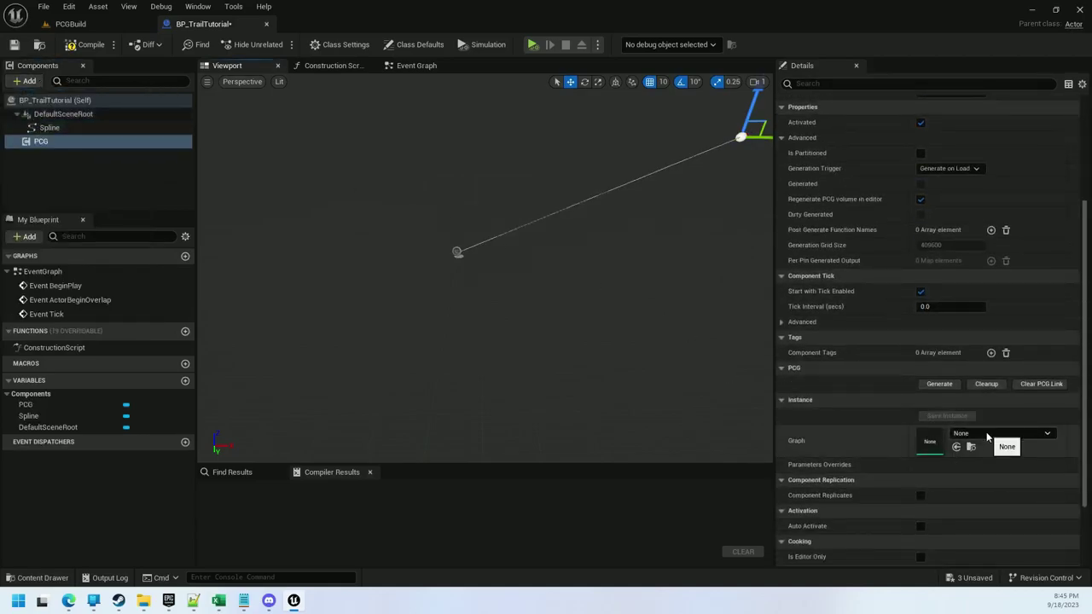
click(988, 434)
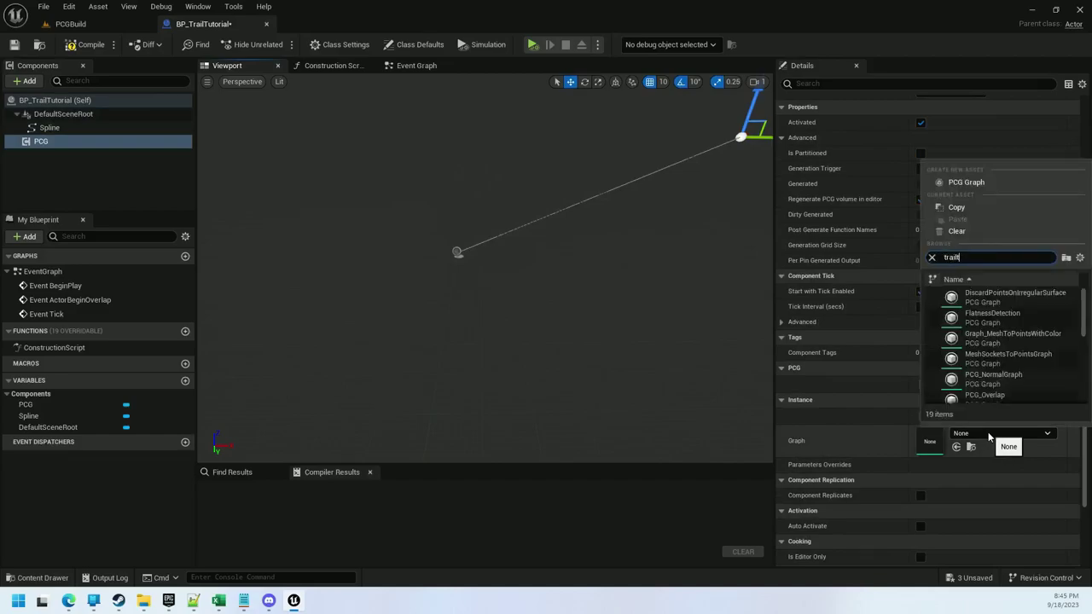
click(972, 296)
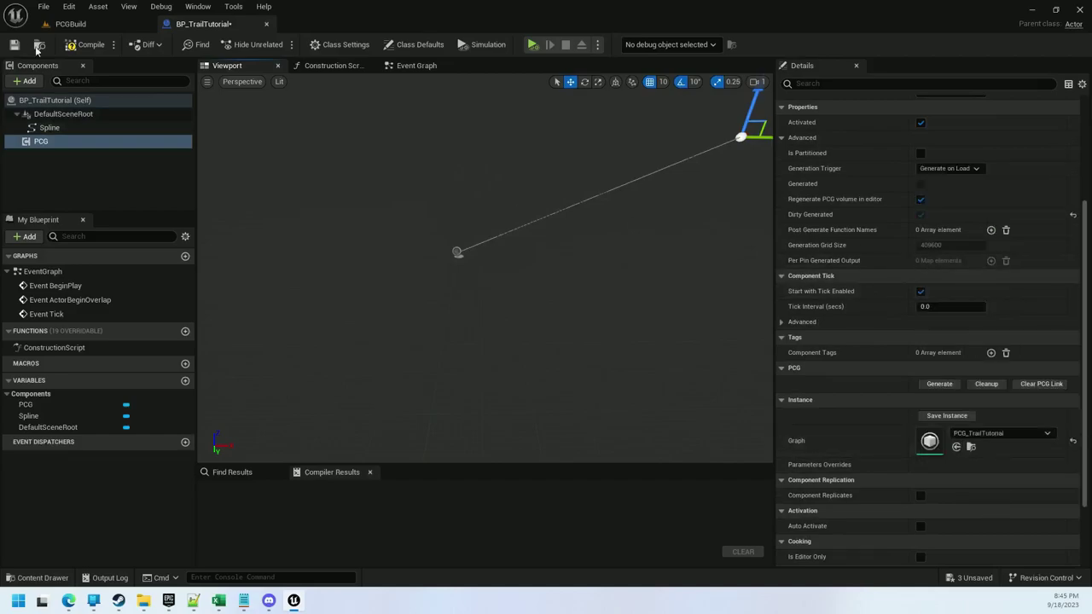
click(88, 44)
Place a BP_TrailTutorial actor on the landscape in the PCGBuild level at about X 4730, Y -5860
click(70, 23)
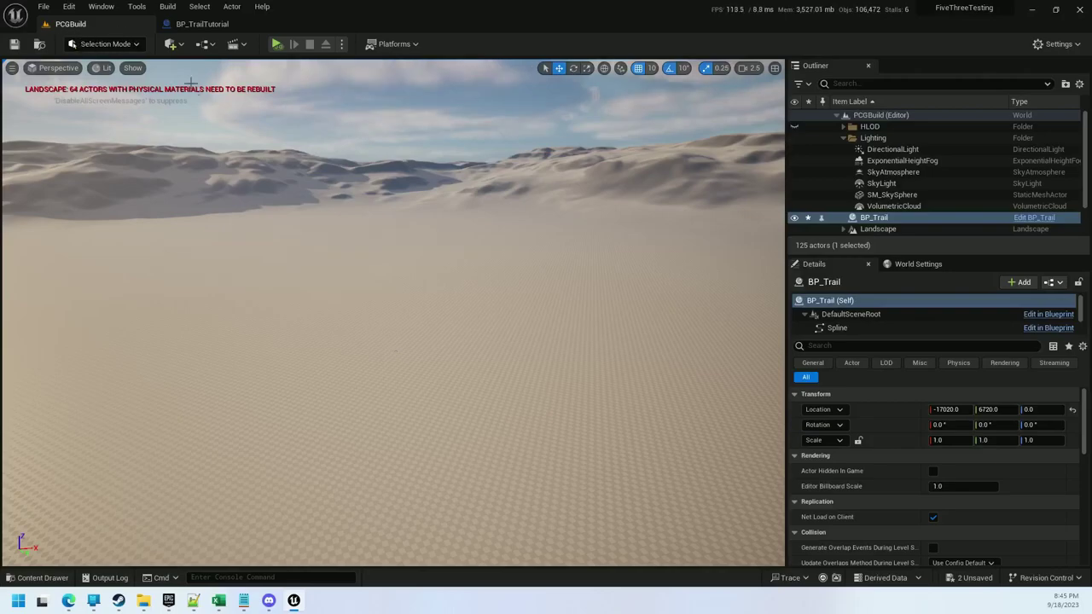
right_drag(214, 112, 128, 141)
key(ctrl+space)
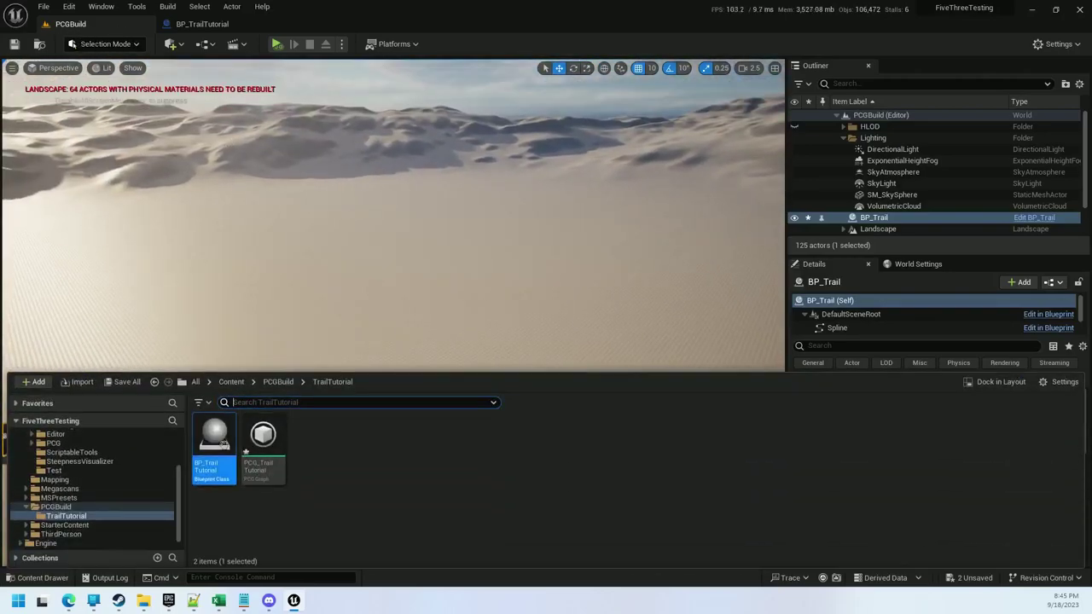
drag(224, 444, 556, 274)
right_drag(594, 256, 668, 221)
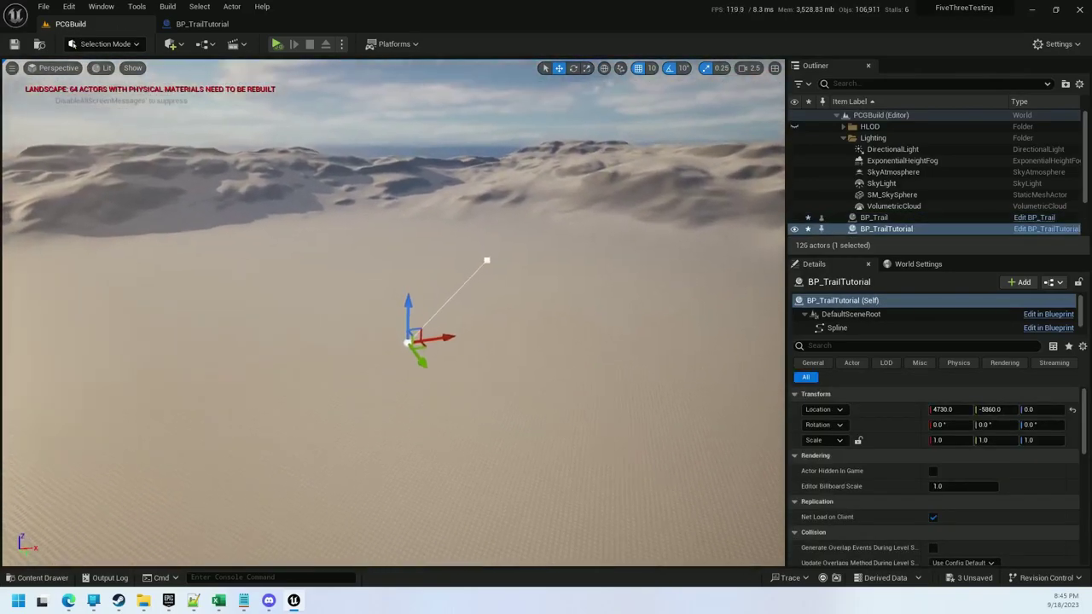
Reshape the placed actor's spline into a wavy curve with four points on the sand
mouse_move(511, 221)
right_down()
mouse_move(521, 256)
mouse_move(511, 221)
right_up()
click(536, 183)
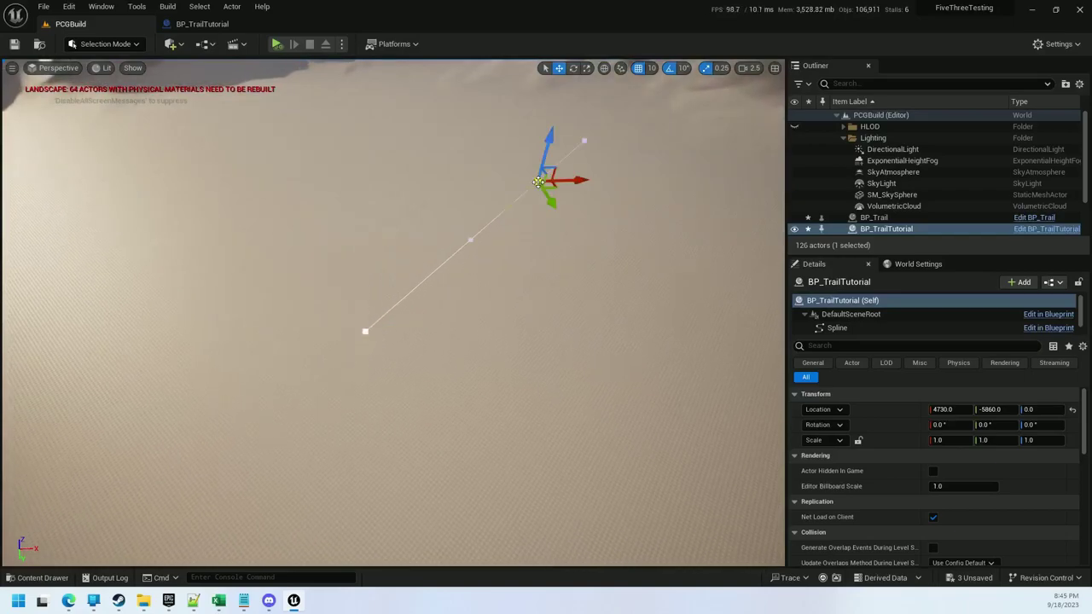
drag(550, 186, 585, 270)
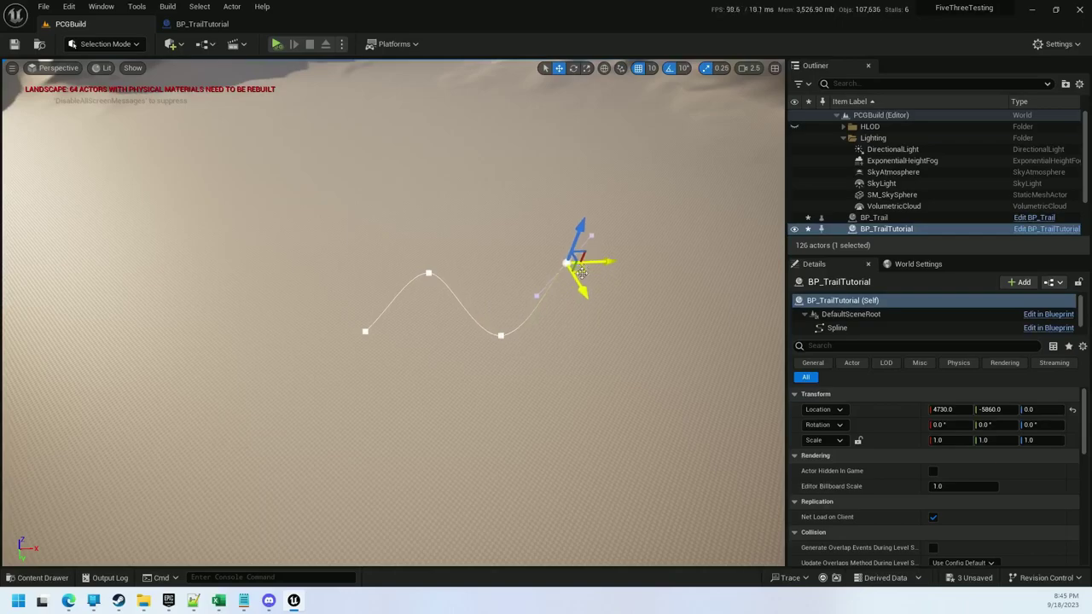
Open the PCG_TrailTutorial graph and add a Get Spline Data node
key(ctrl+space)
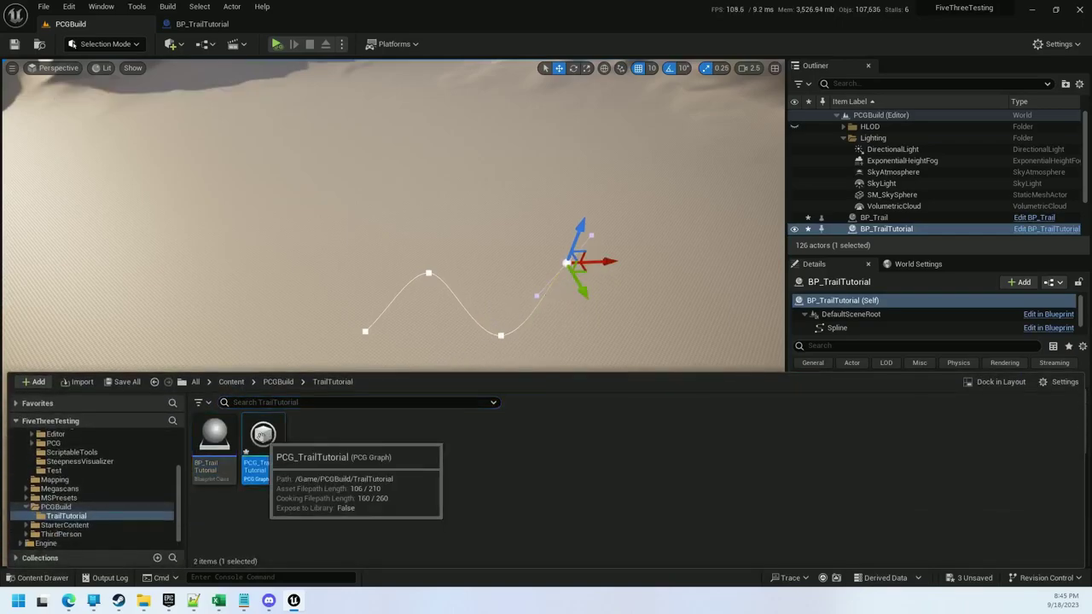
double_click(263, 439)
scroll(367, 271, down, 2)
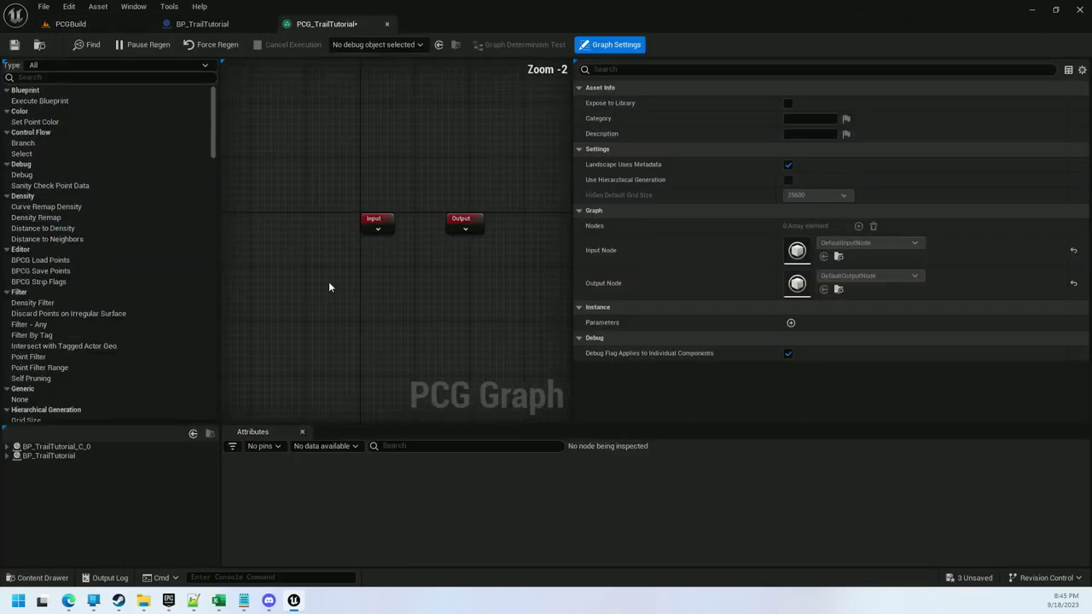
right_click(304, 286)
text(get)
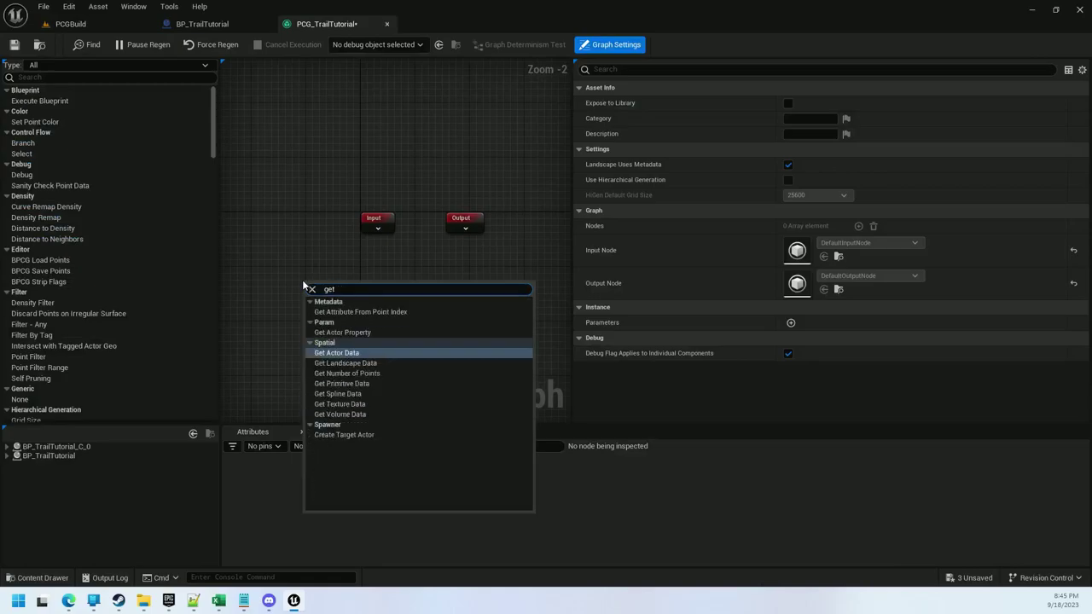
text( spline)
click(335, 313)
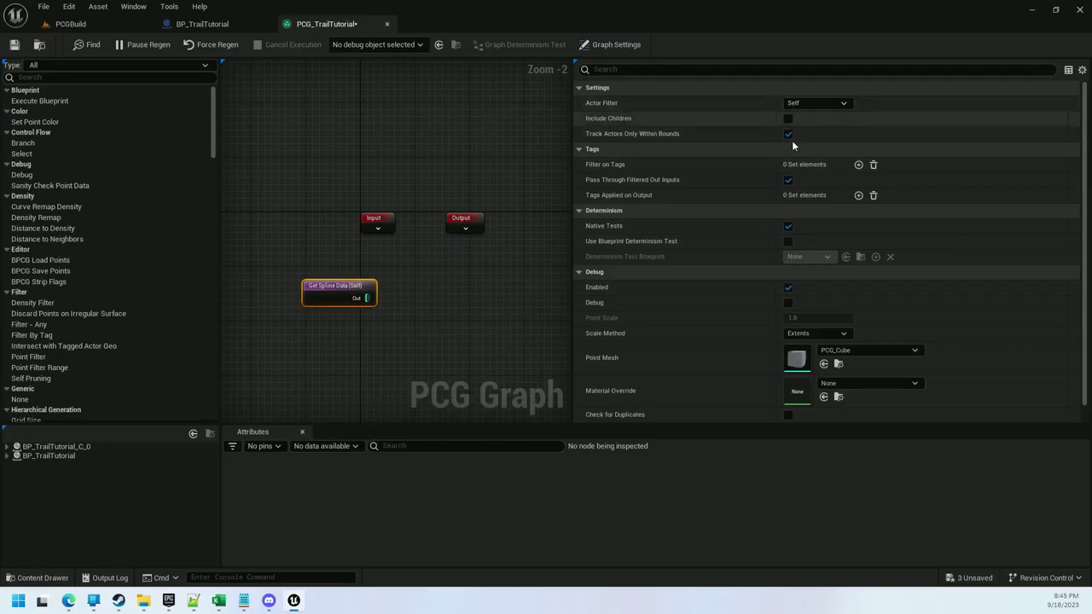
Widen the graph area and connect a new Spline Sampler node to the Get Spline Data output
scroll(445, 295, down, 2)
right_drag(439, 307, 376, 265)
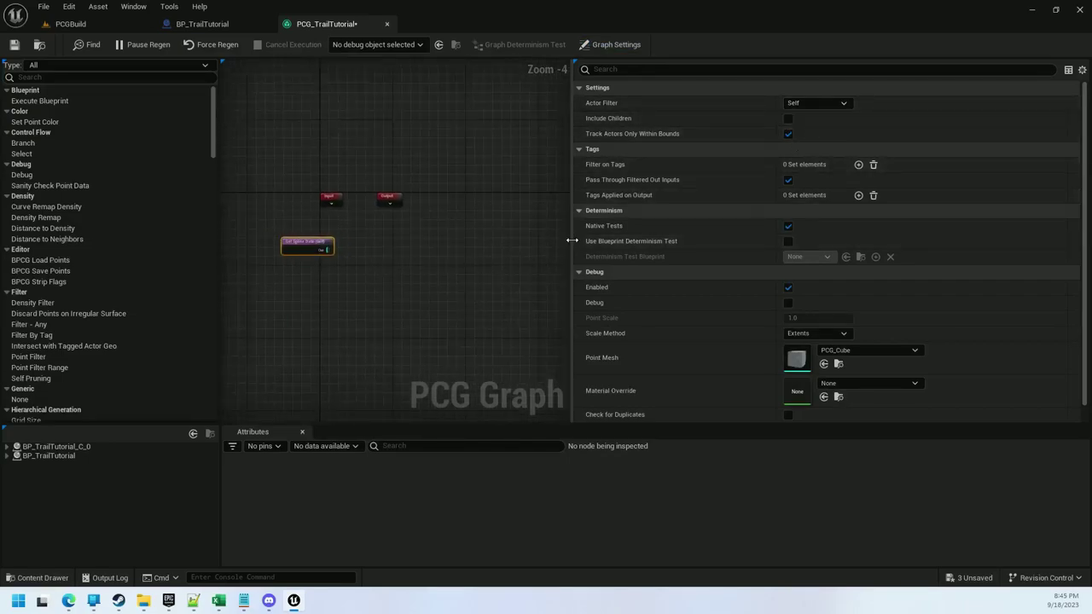
drag(571, 245, 789, 244)
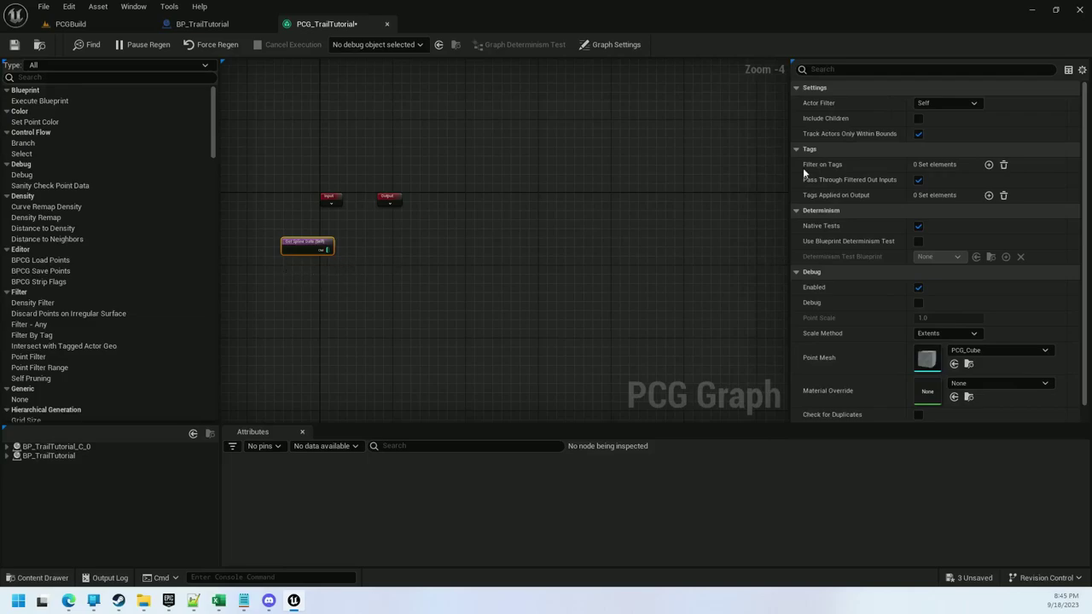
scroll(359, 246, up, 2)
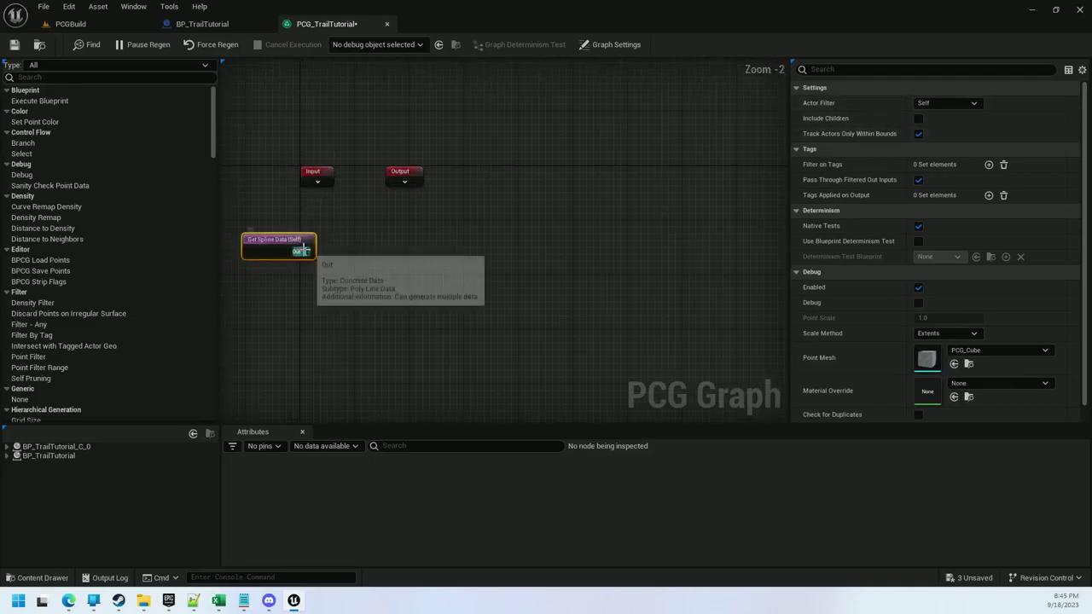
drag(304, 251, 377, 258)
text(spline samp)
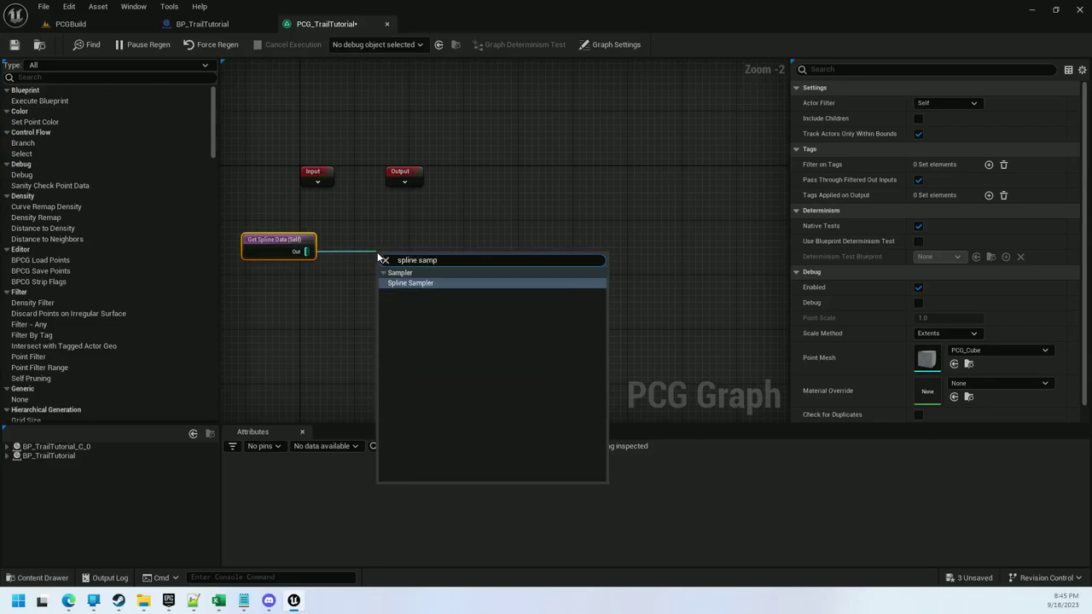
key(Return)
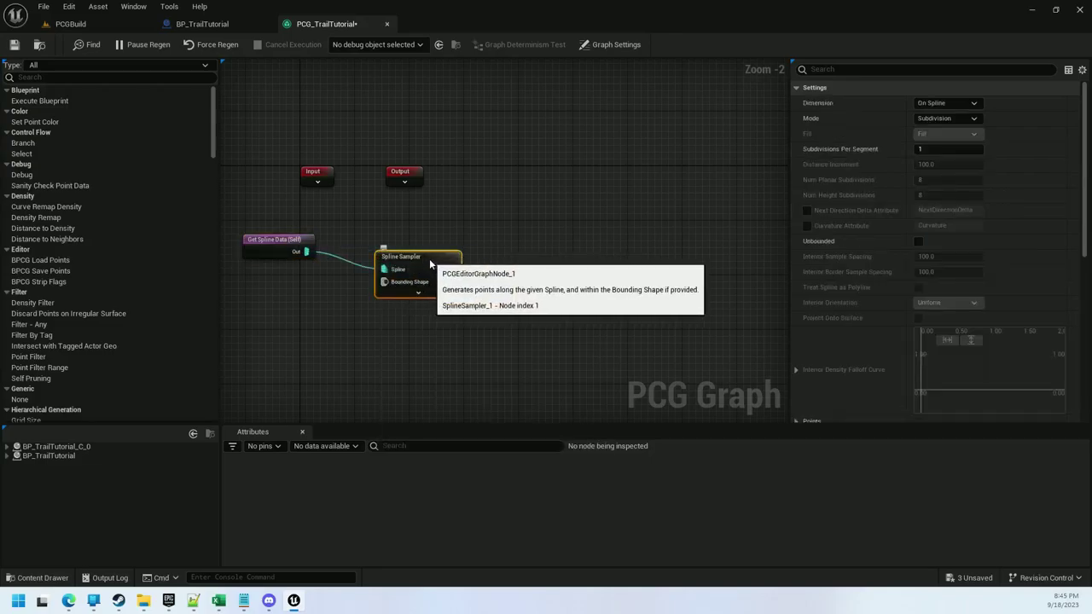
Set the Spline Sampler to sample On Spline in Distance mode with a distance increment of 300
click(946, 103)
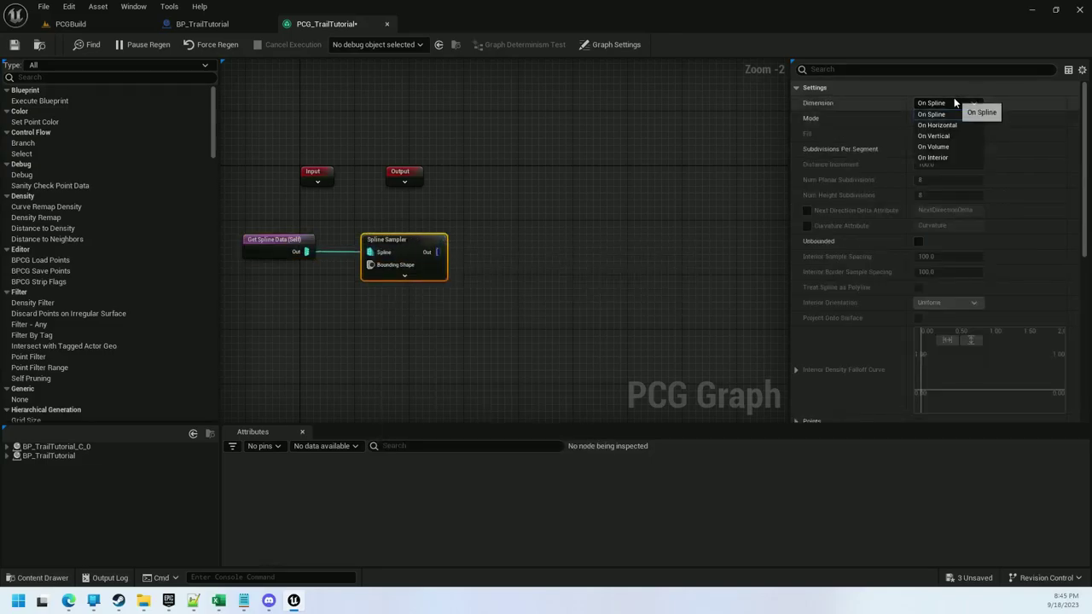
click(938, 114)
click(945, 118)
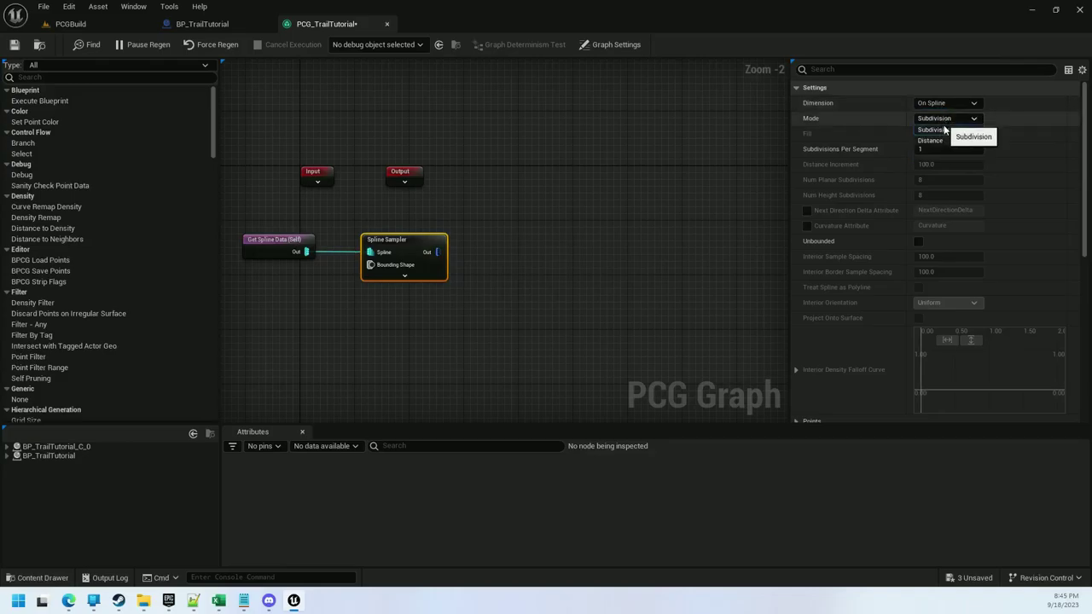
click(934, 138)
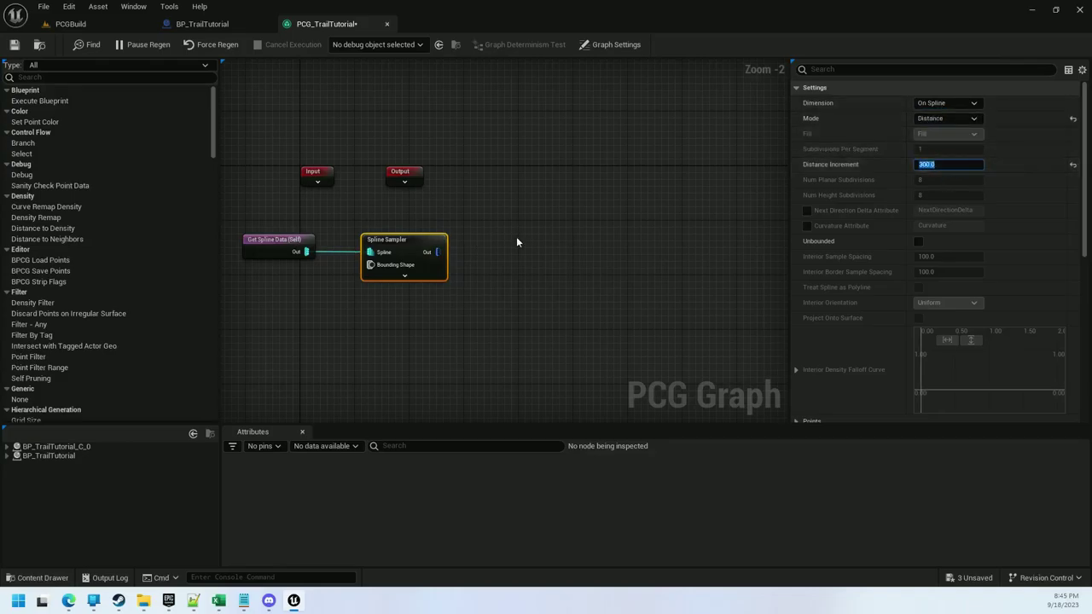
Connect a new Copy Attribute node to the Spline Sampler's output
right_drag(524, 226, 466, 206)
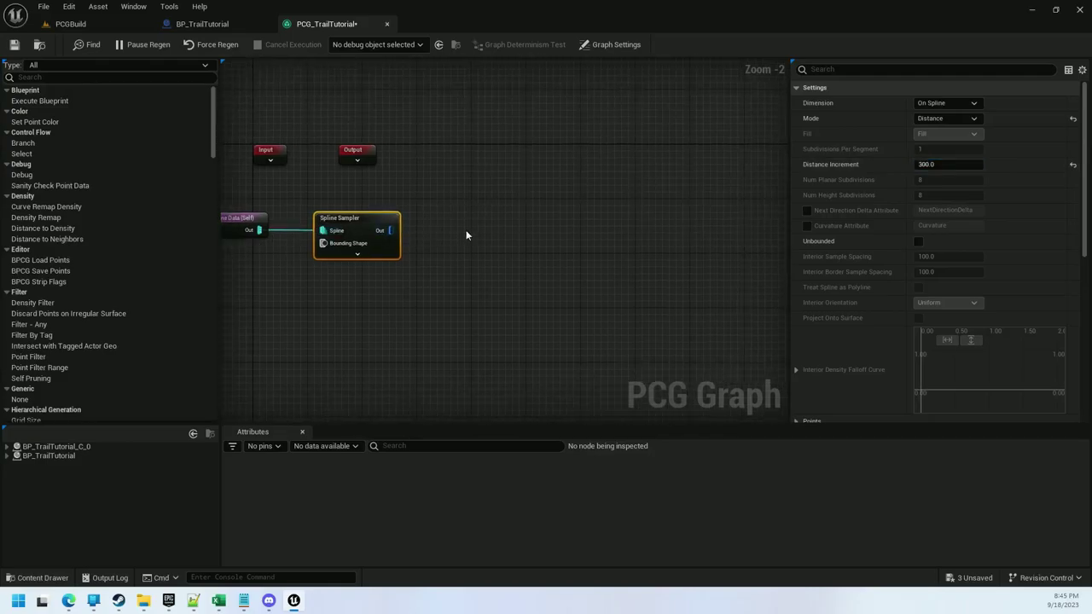
drag(385, 231, 459, 230)
text(co)
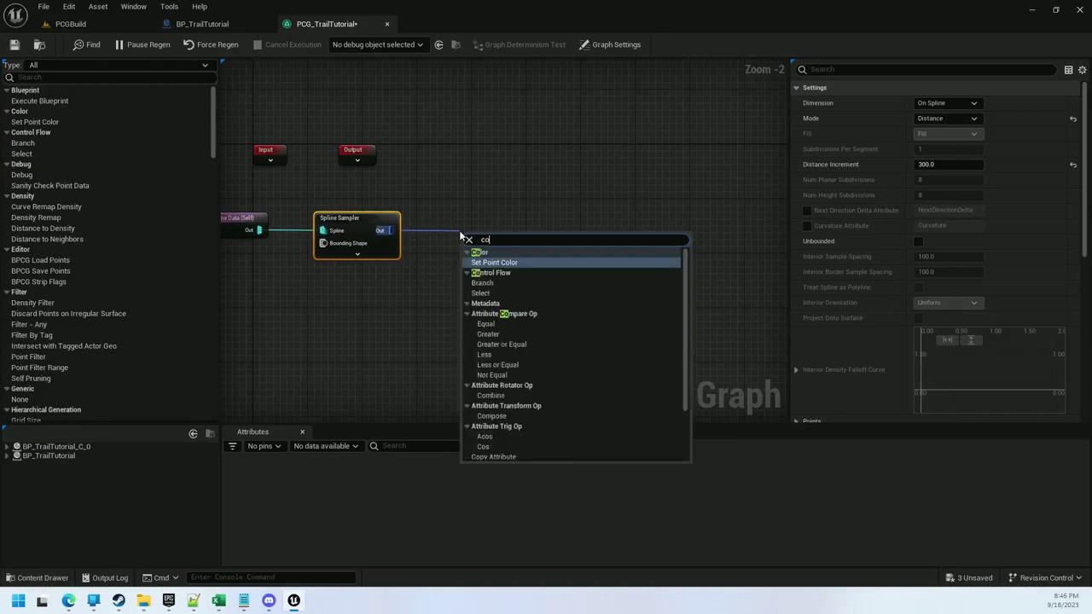
text(py att)
key(Return)
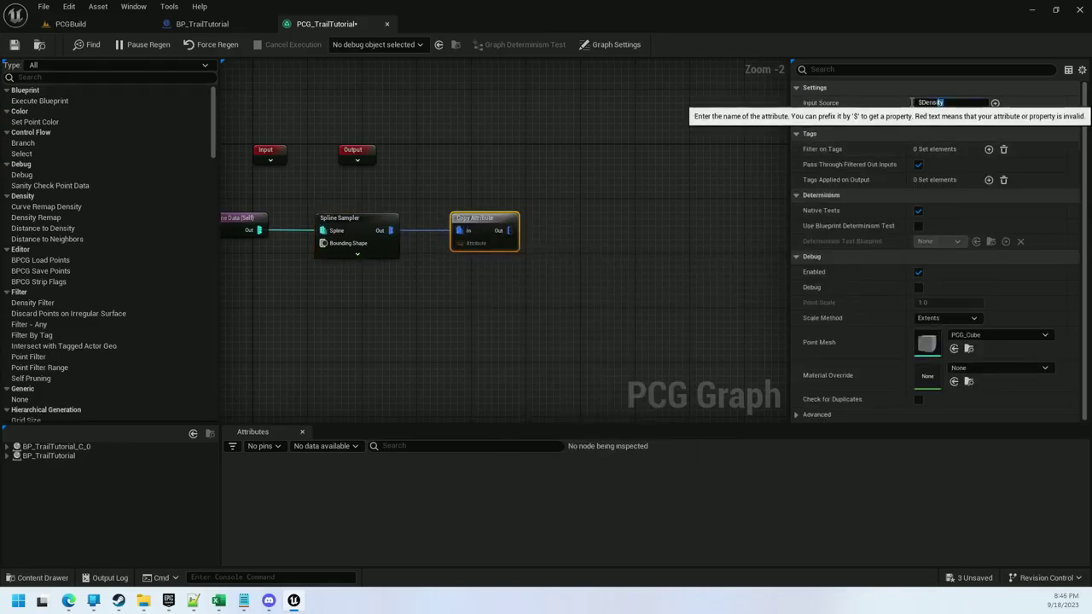
Set the Copy Attribute node's input source to $Index and its output target to Index
click(934, 102)
text($Index)
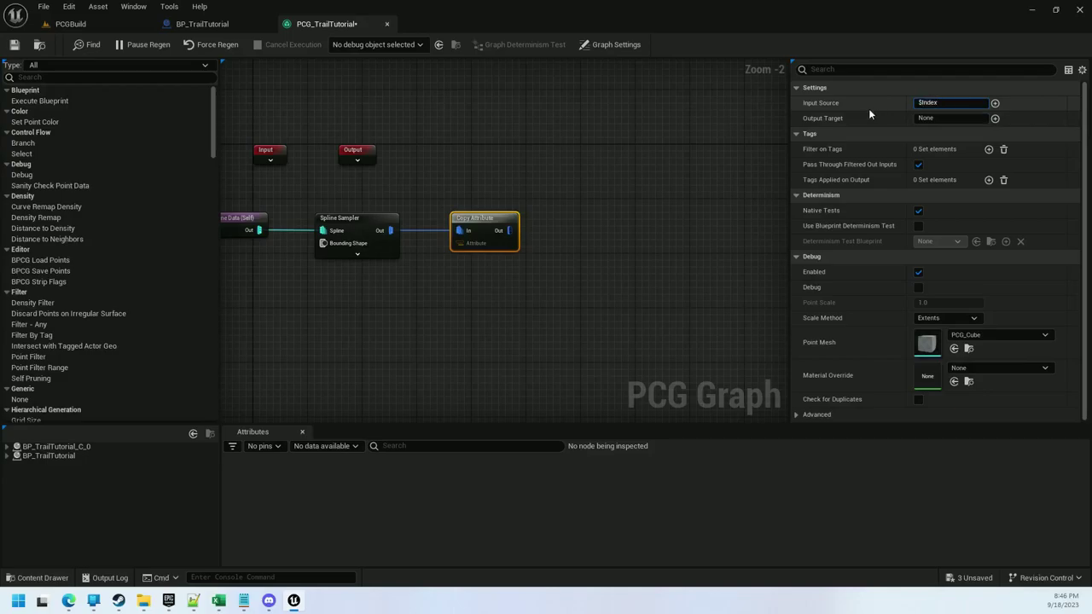
click(939, 118)
text(Index)
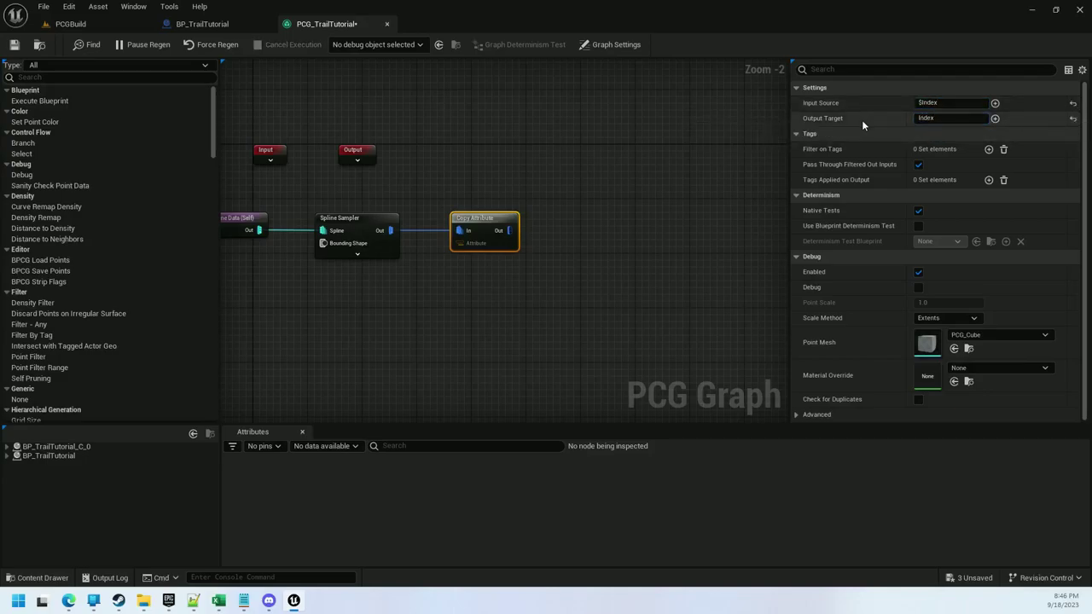
key(Return)
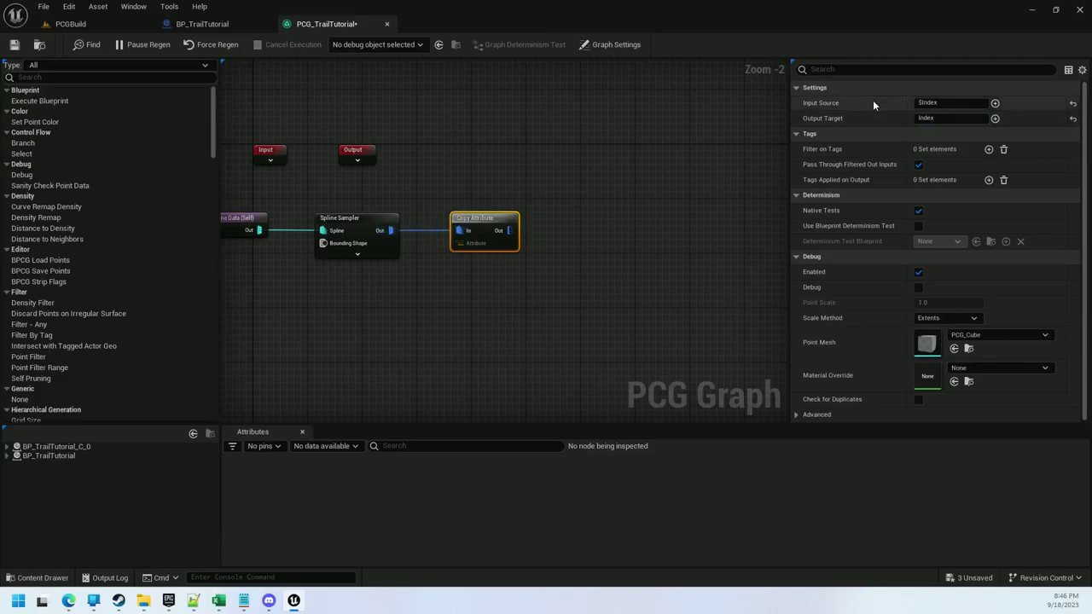
click(942, 121)
click(949, 120)
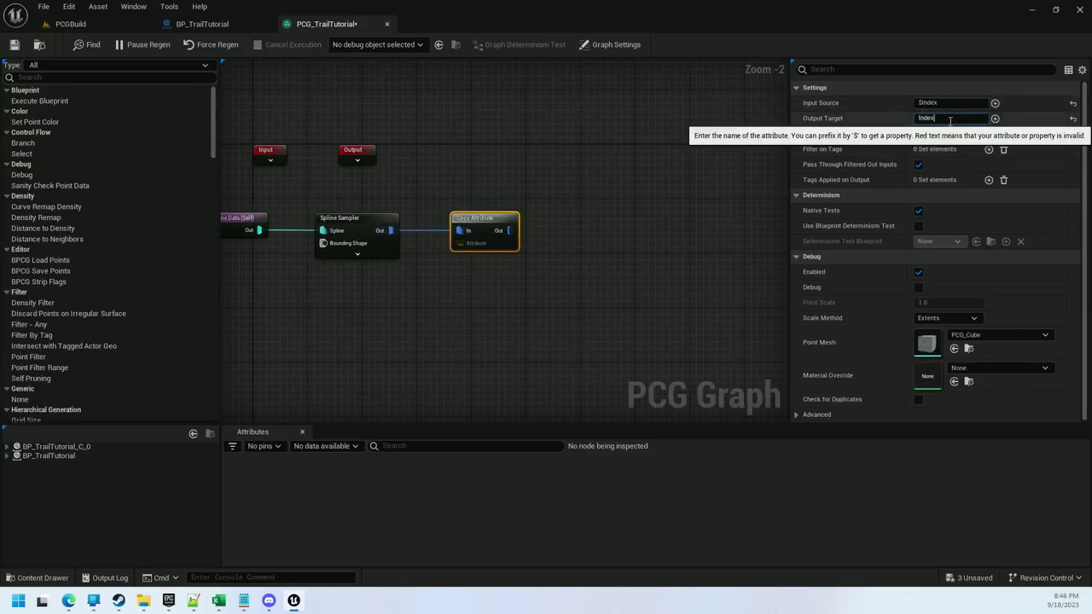
Connect a new Attribute Select node to the Copy Attribute node's output
right_drag(614, 171, 435, 214)
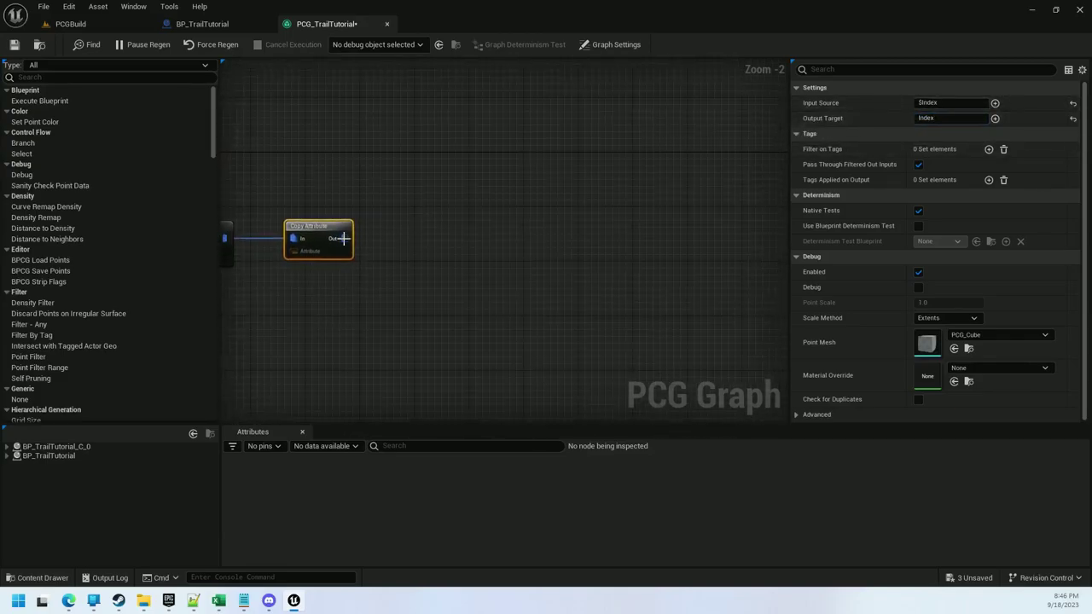
drag(339, 238, 405, 241)
text(attr)
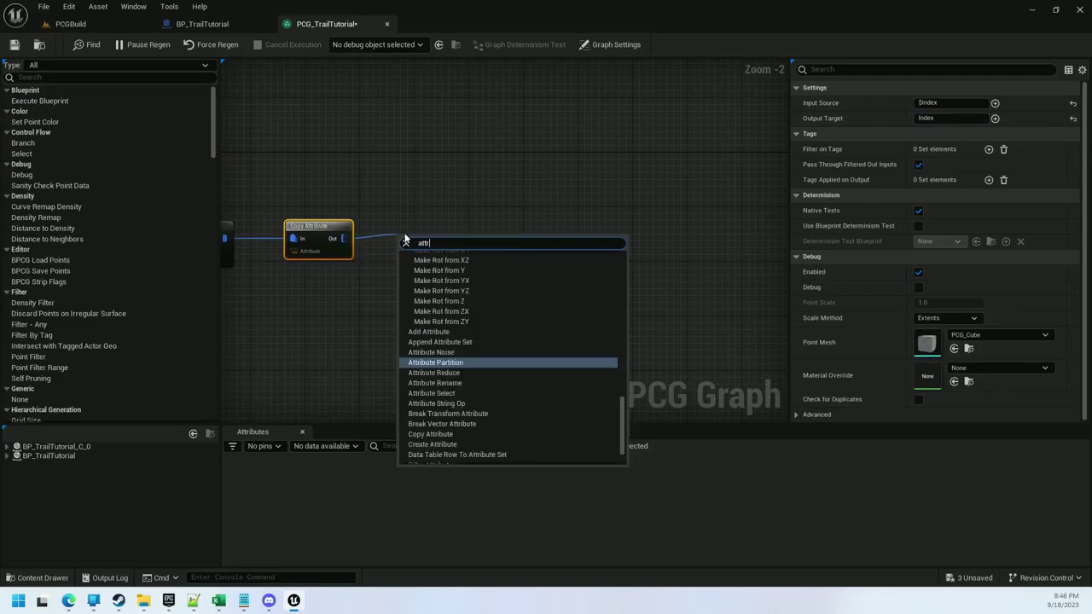
text(ibute sele)
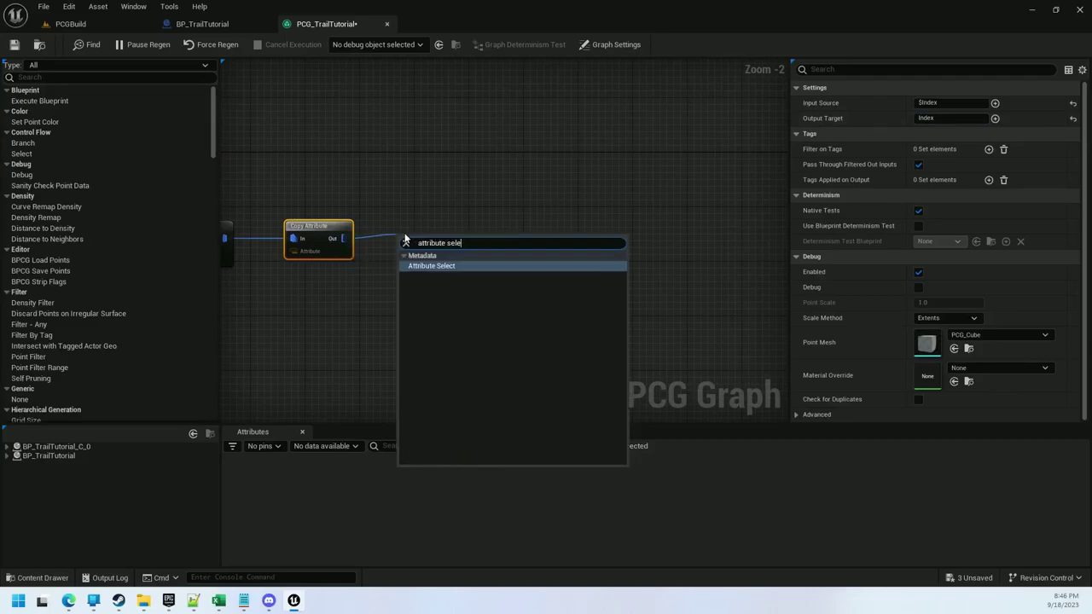
click(449, 267)
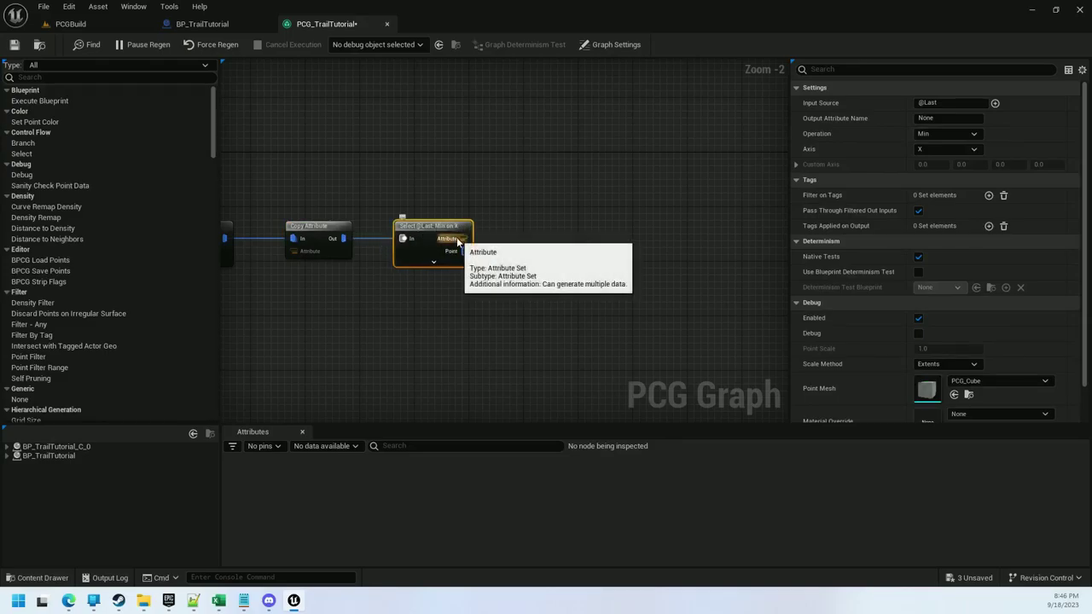
Set the Attribute Select node's input source to Index for the Min operation
click(934, 136)
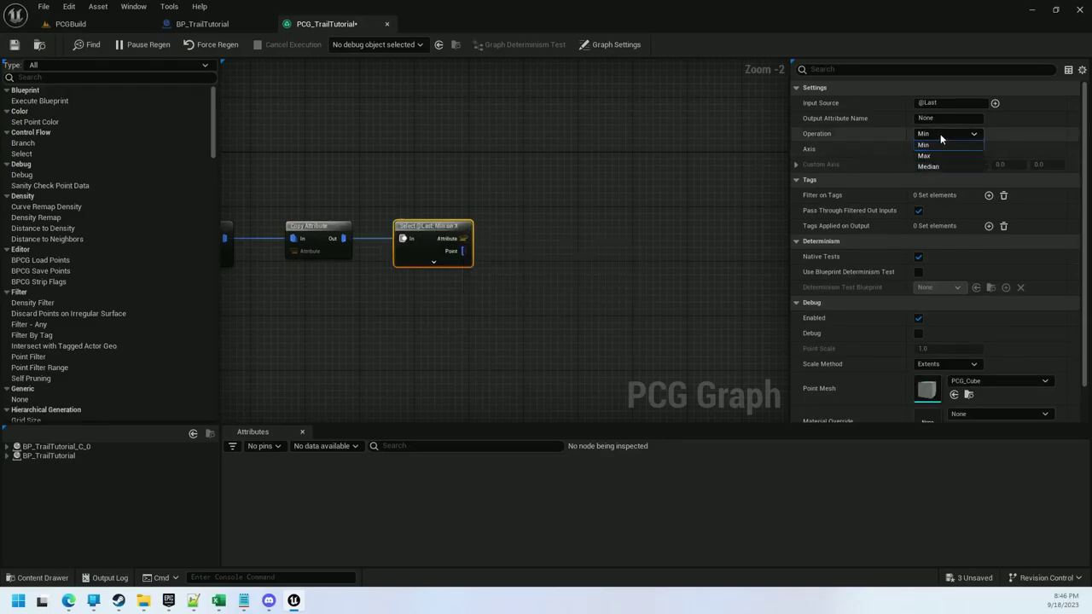
click(941, 137)
click(925, 103)
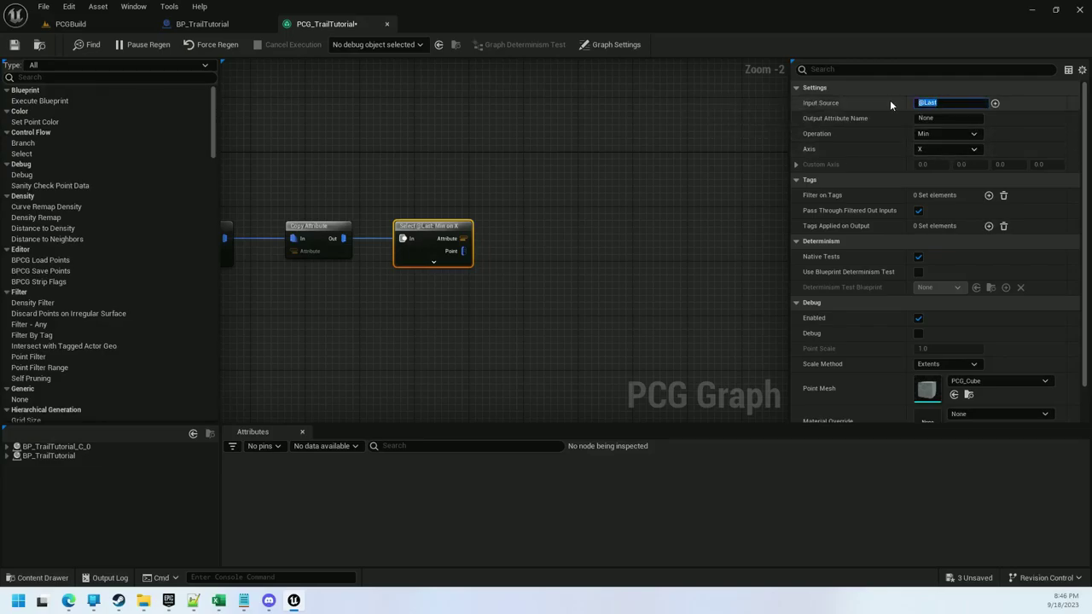
text(Index)
key(Return)
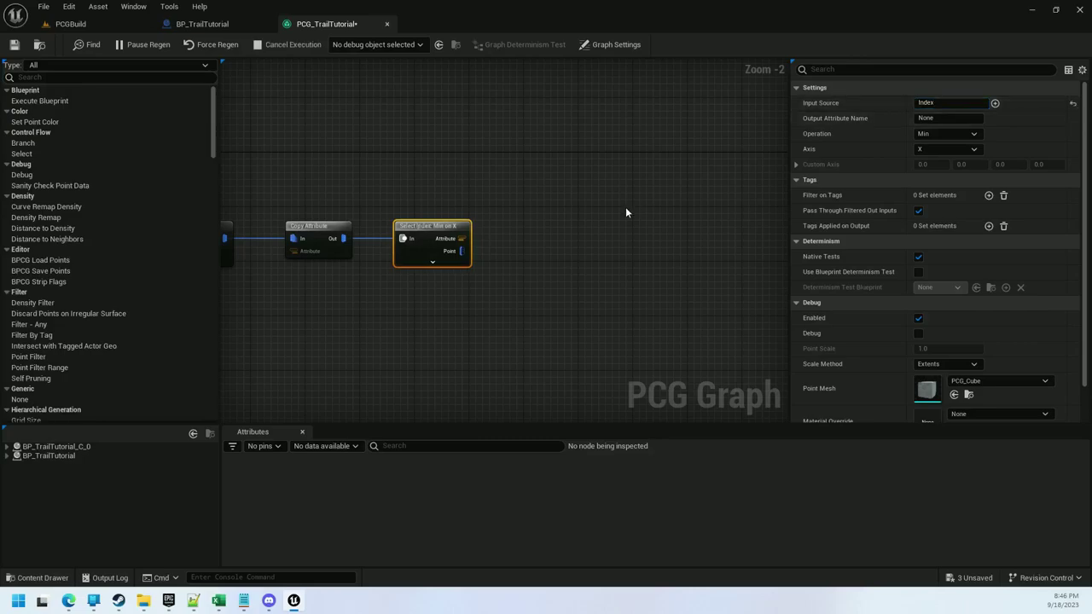
Move the Min select node down, duplicate it above, and set the copy's operation to Max
drag(439, 229, 437, 297)
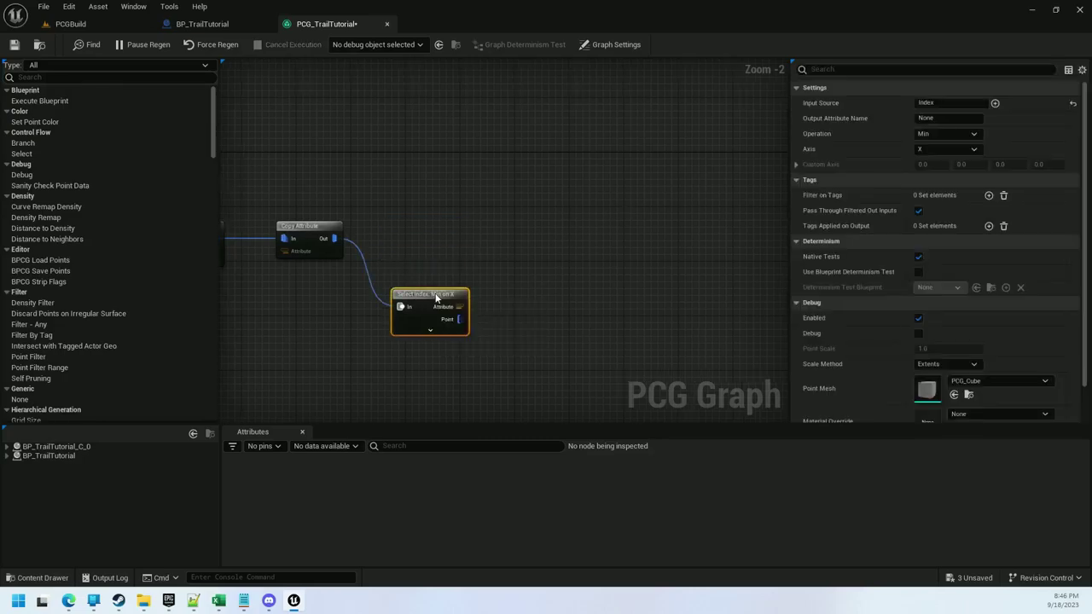
key(ctrl+d)
drag(431, 212, 426, 175)
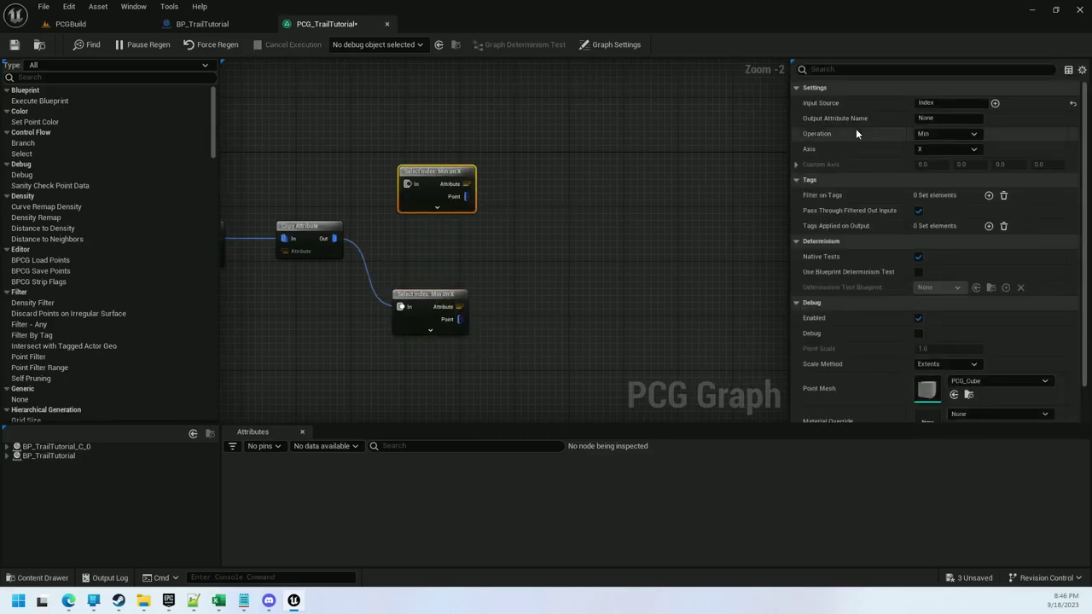
click(925, 135)
click(924, 155)
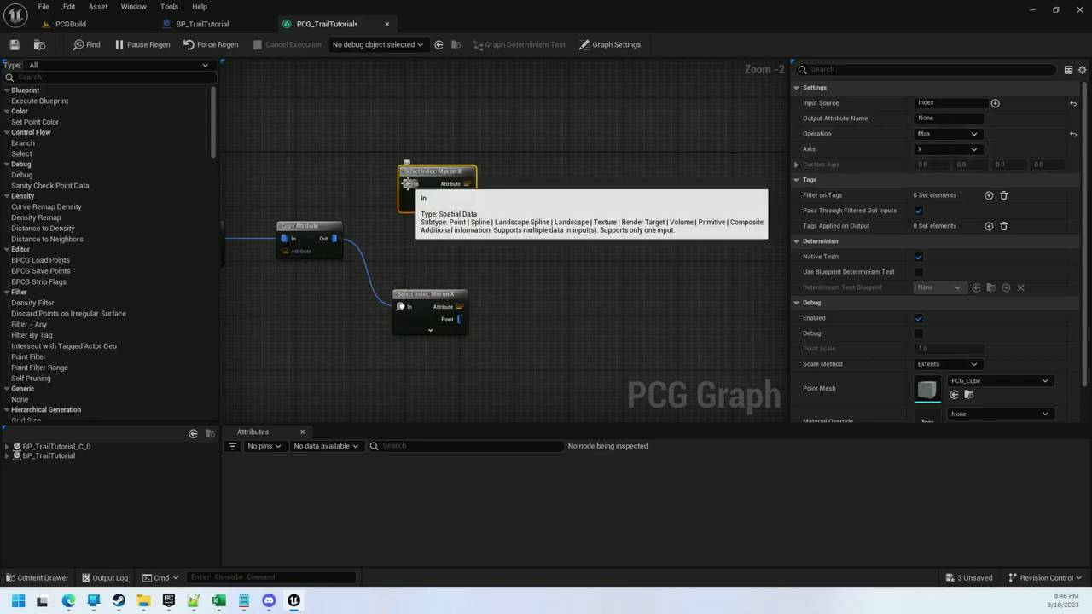
Connect the Copy Attribute output to the Max select node and to the Source of a new Difference node
drag(408, 183, 553, 218)
text(differen)
key(Return)
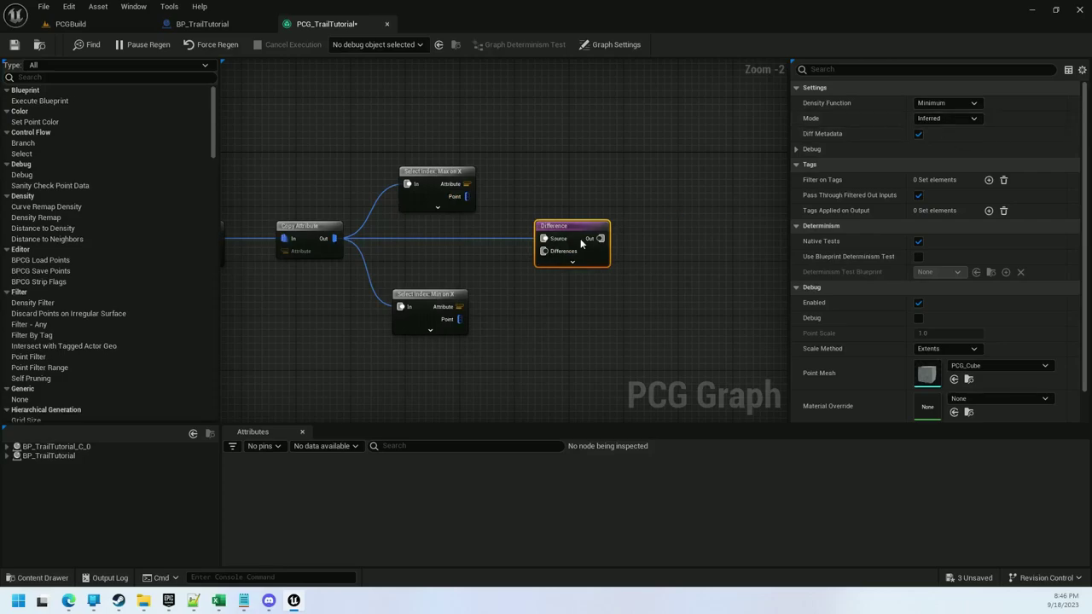
Set the Difference node's density function to Binary and connect both select nodes' Point outputs to its Differences input
click(947, 103)
click(955, 135)
drag(460, 197, 454, 326)
Connect a new Static Mesh Spawner to the Difference output and space out the To Point node between them
right_drag(633, 268, 430, 271)
drag(396, 242, 457, 246)
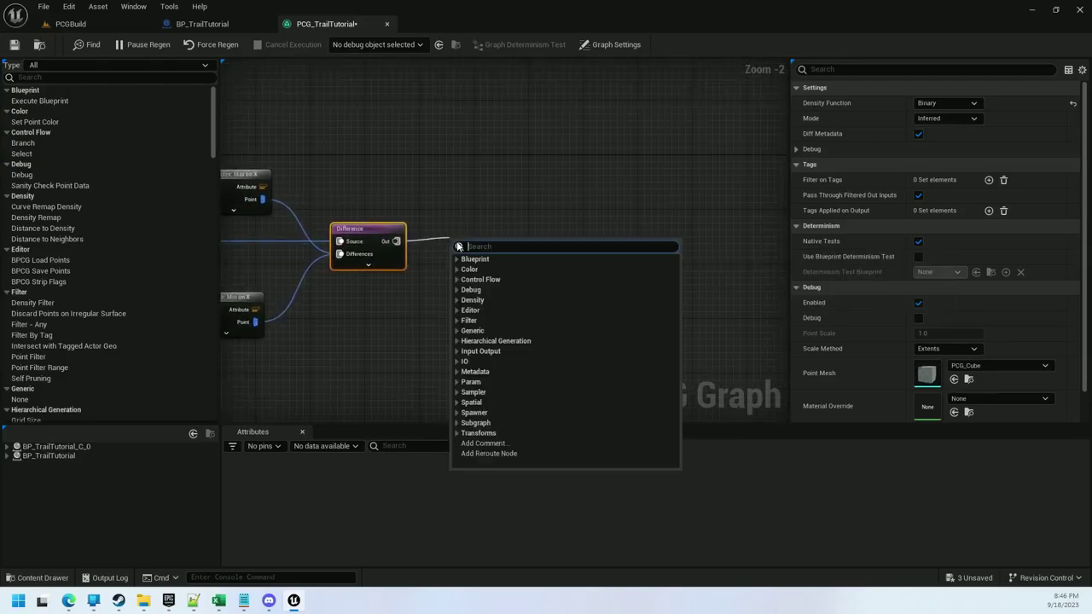
text(stat)
key(Return)
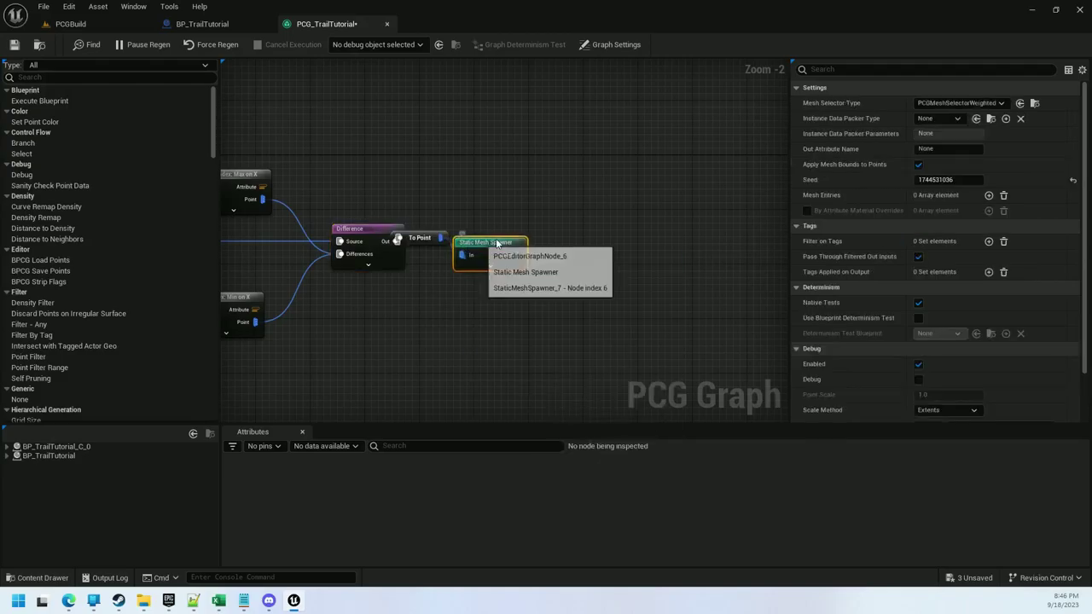
drag(427, 242, 449, 247)
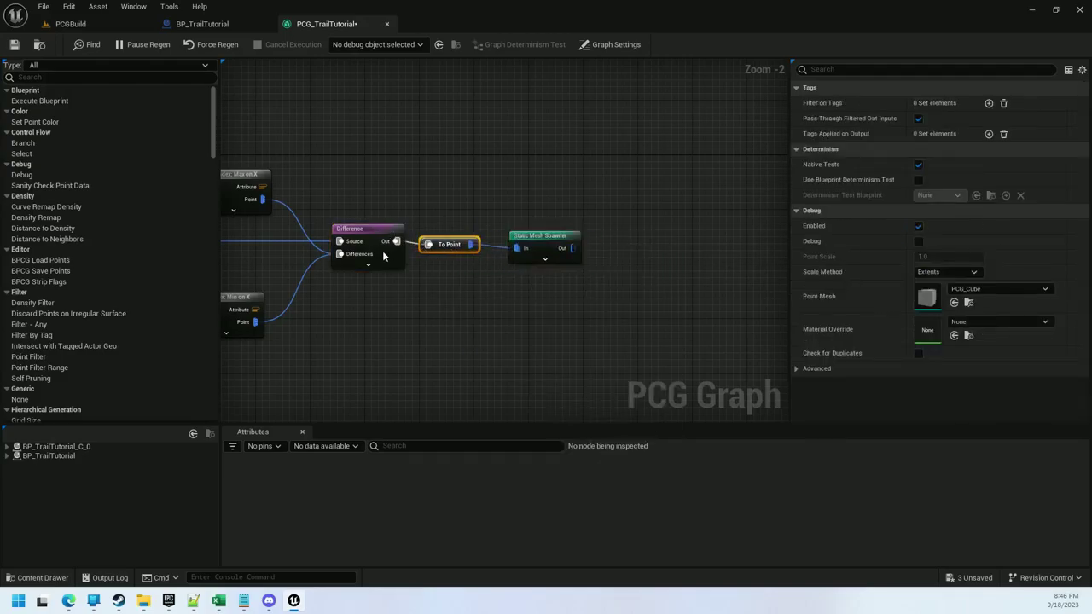
Add a mesh entry to the Static Mesh Spawner and set its static mesh to SM_DragonBody
click(524, 243)
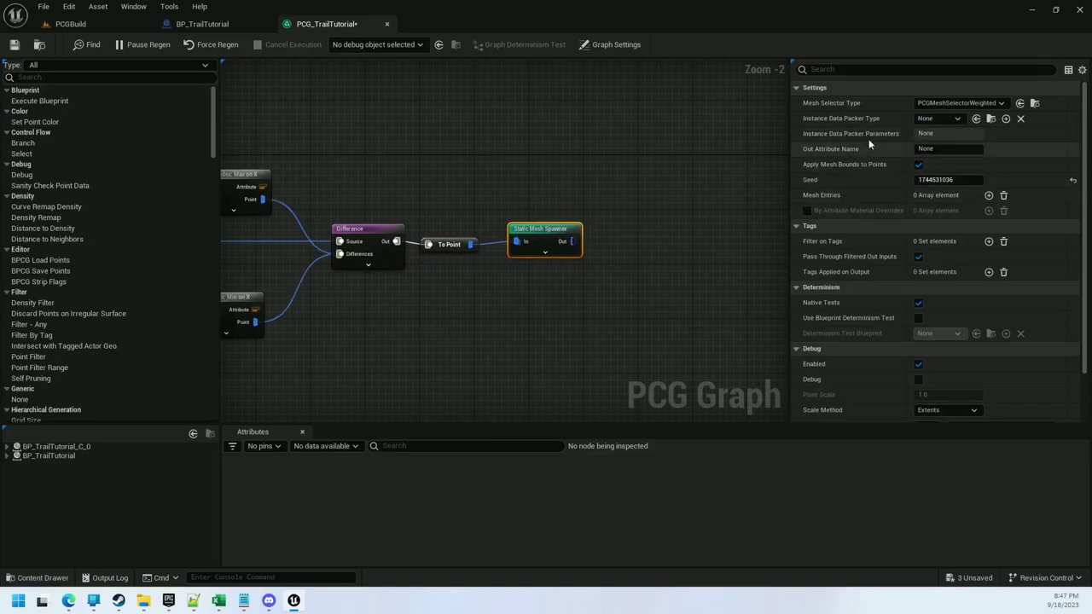
click(988, 194)
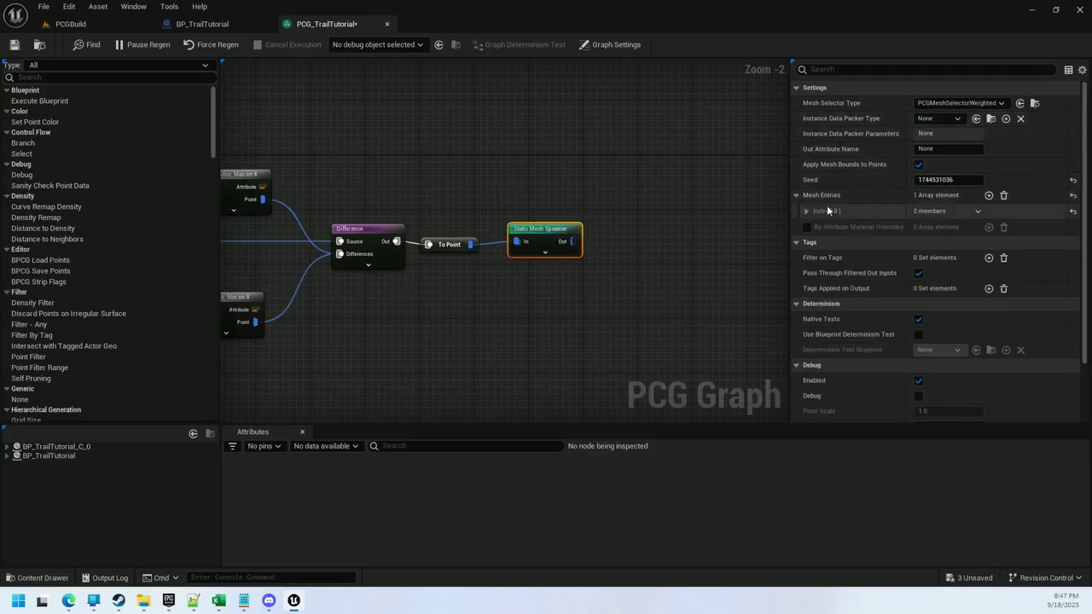
click(807, 210)
click(813, 227)
click(965, 259)
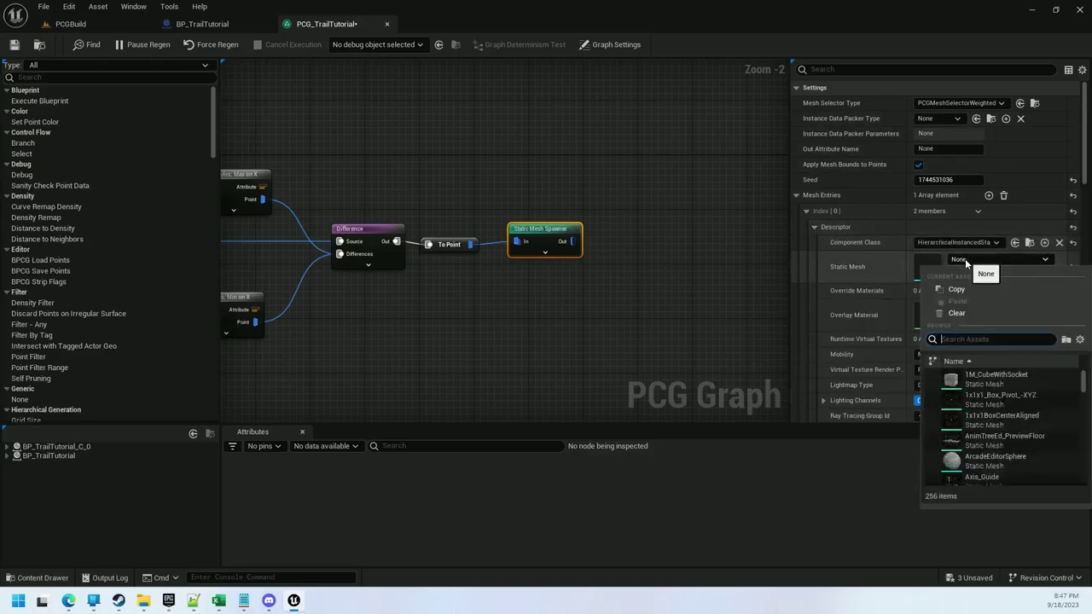
text(dragon)
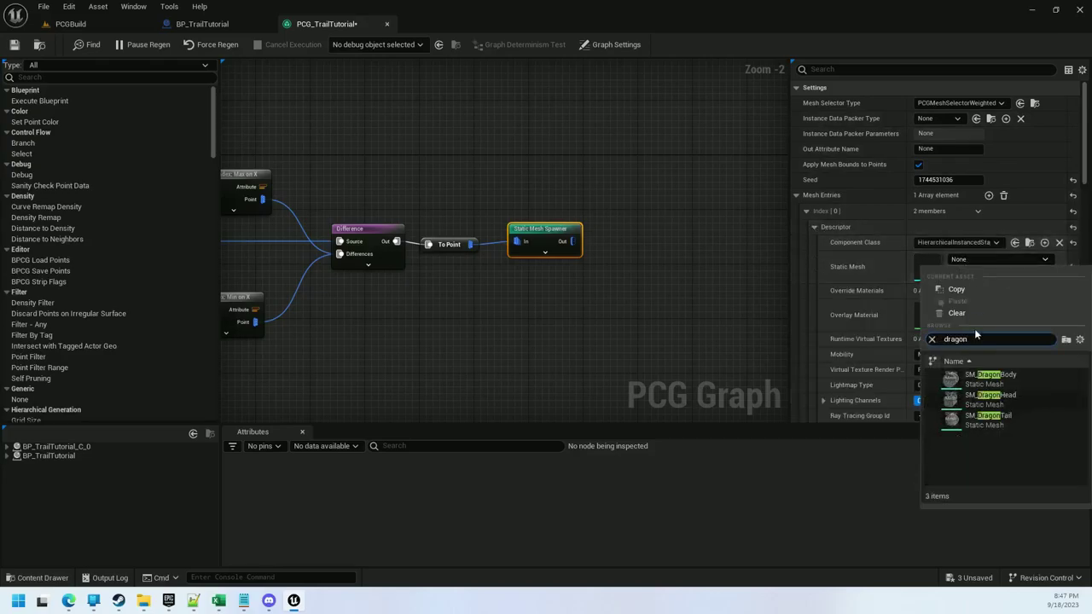
click(989, 379)
key(Home)
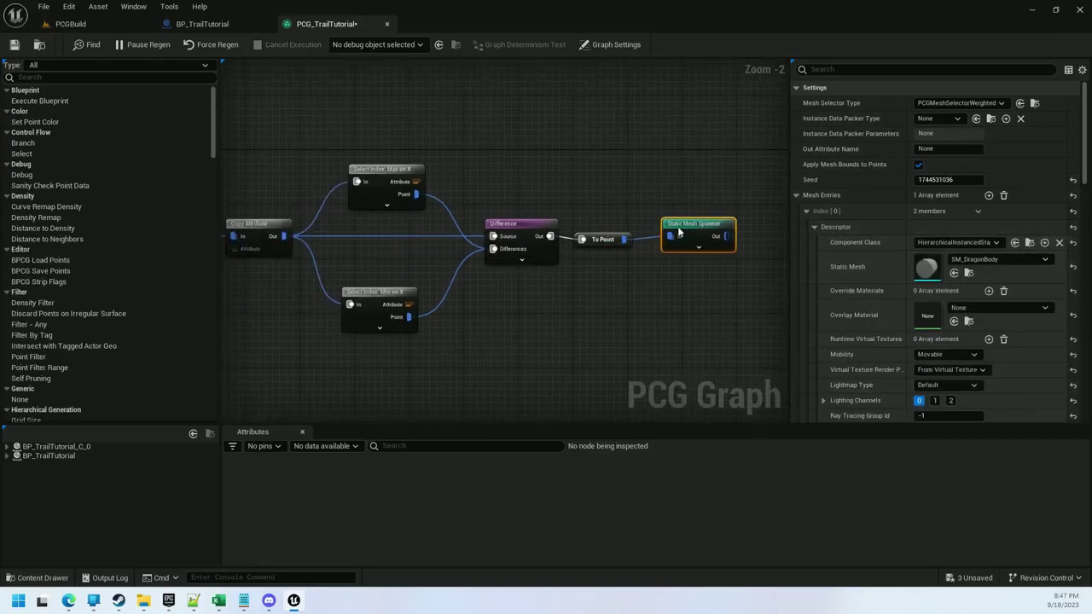
Duplicate the Static Mesh Spawner twice and connect the copies to the Point outputs of the Max and Min select nodes
key(ctrl+d)
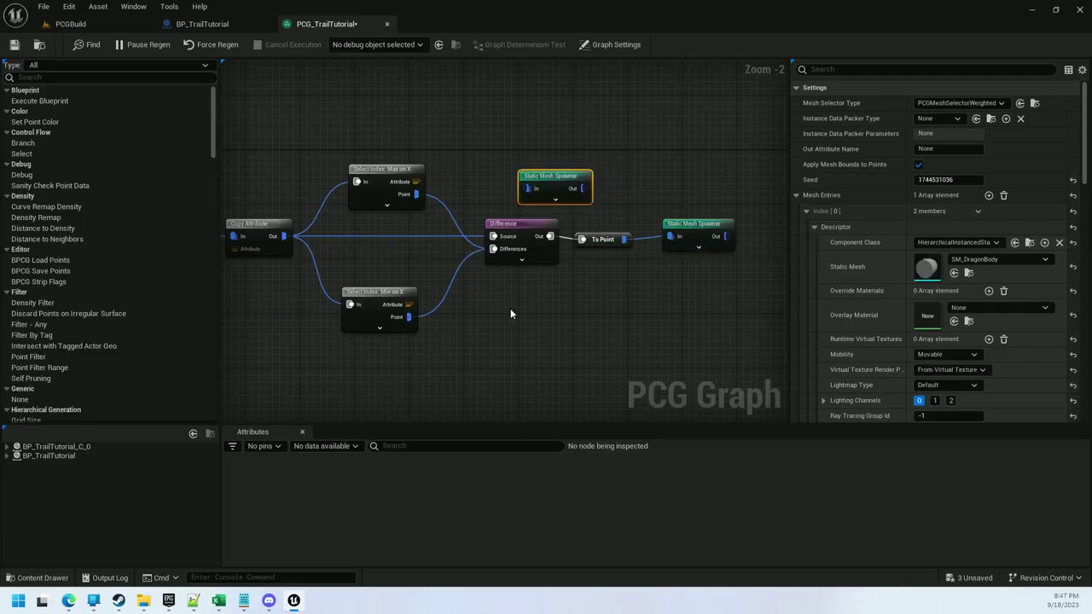
key(ctrl+d)
drag(527, 187, 416, 196)
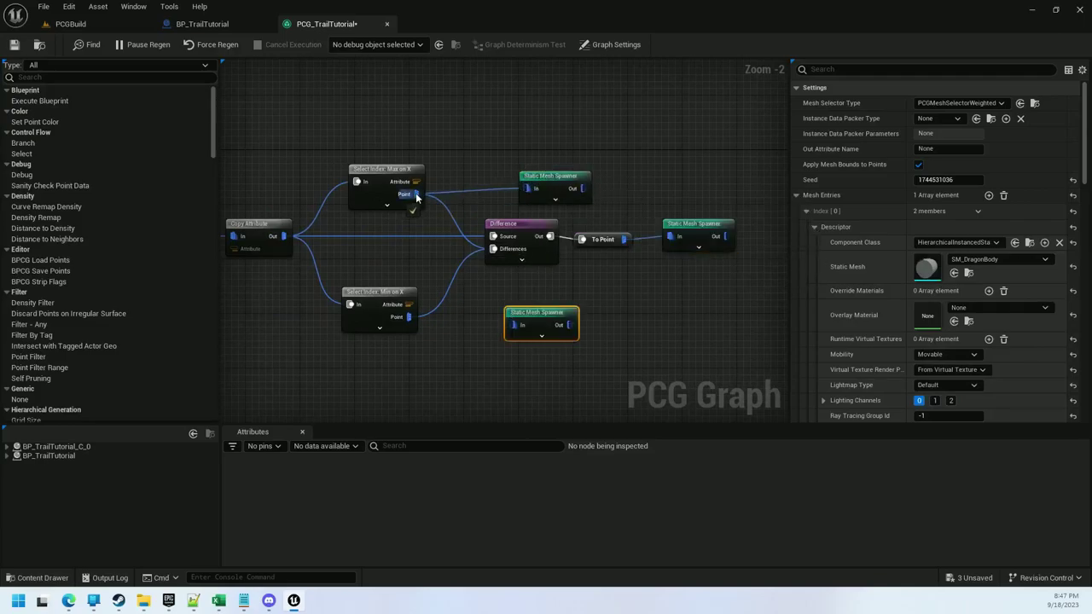
drag(409, 316, 514, 328)
Set the Max branch spawner's static mesh to SM_DragonTail and the Min branch spawner's to SM_DragonHead
click(549, 183)
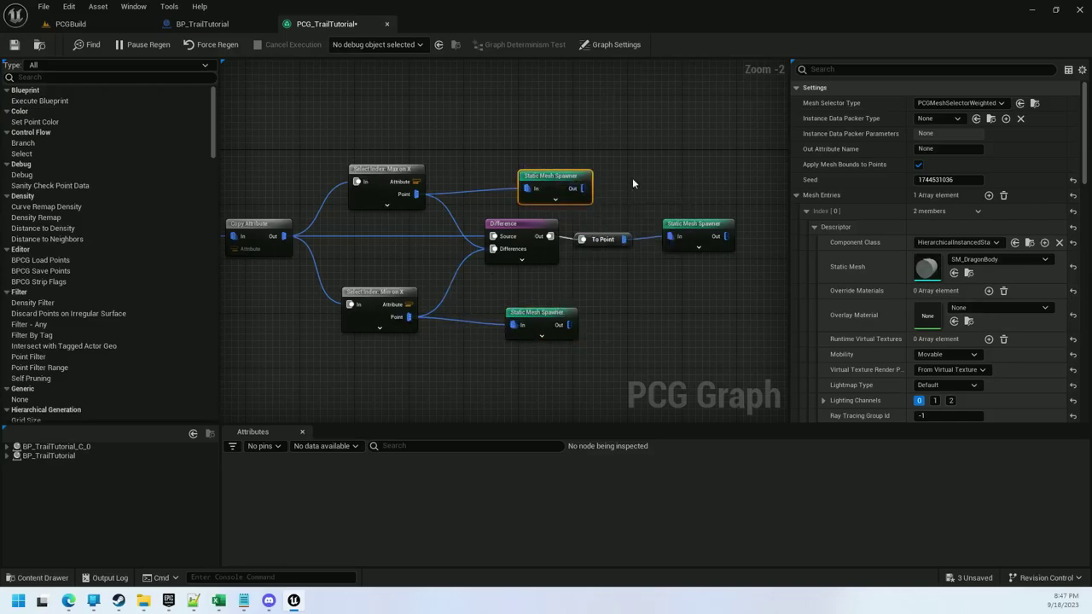
click(970, 258)
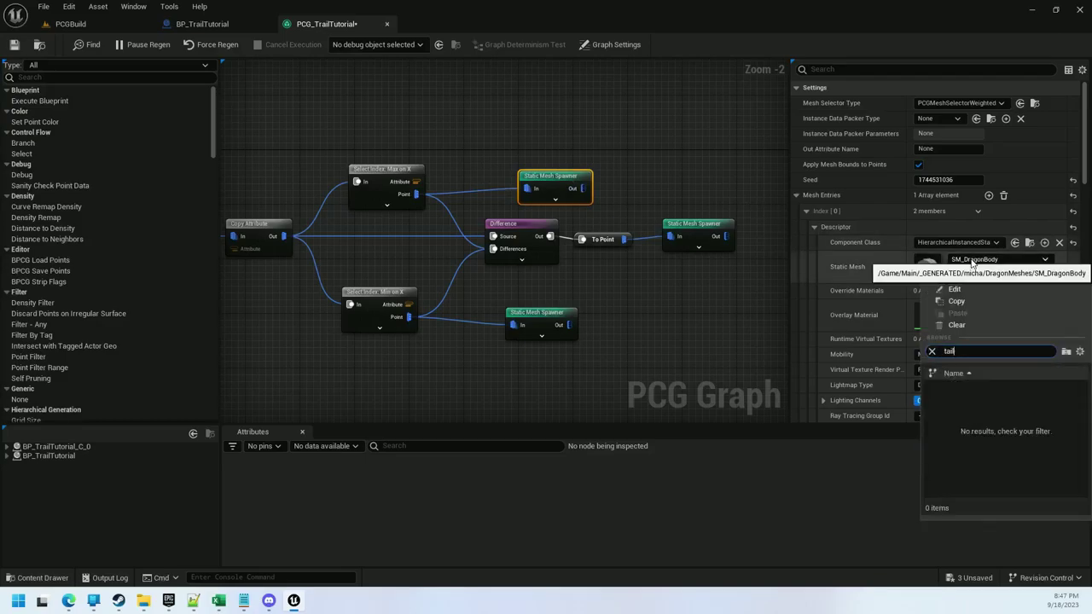
click(972, 389)
click(539, 314)
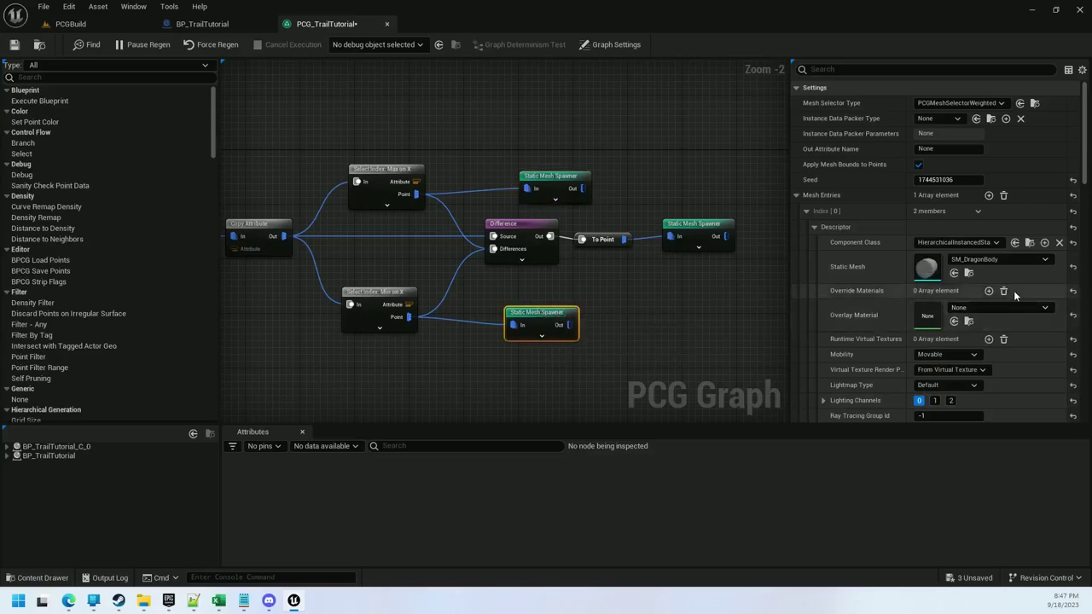
click(996, 259)
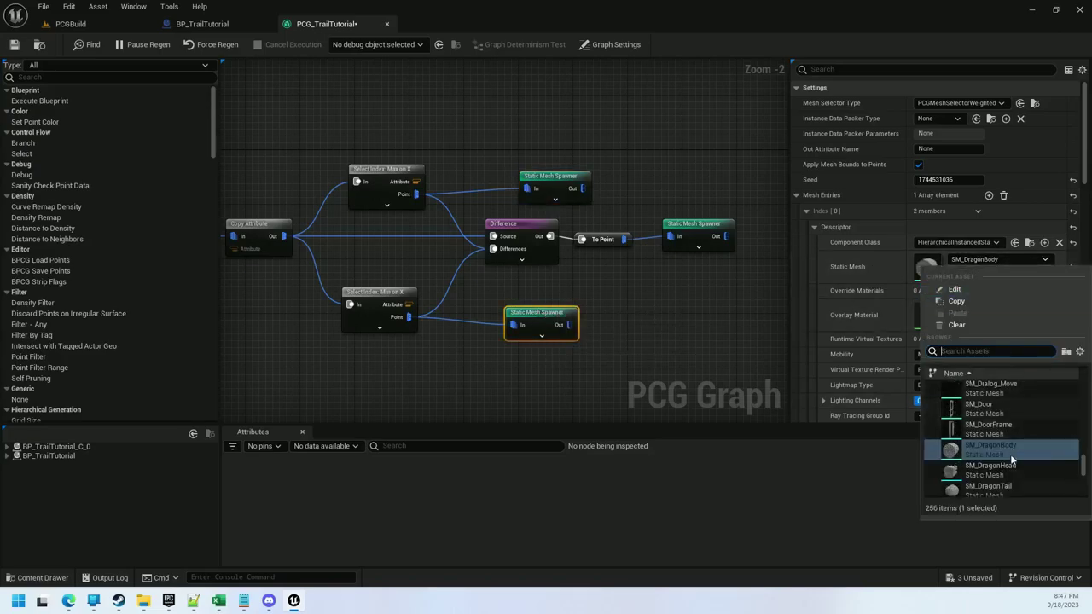
click(994, 469)
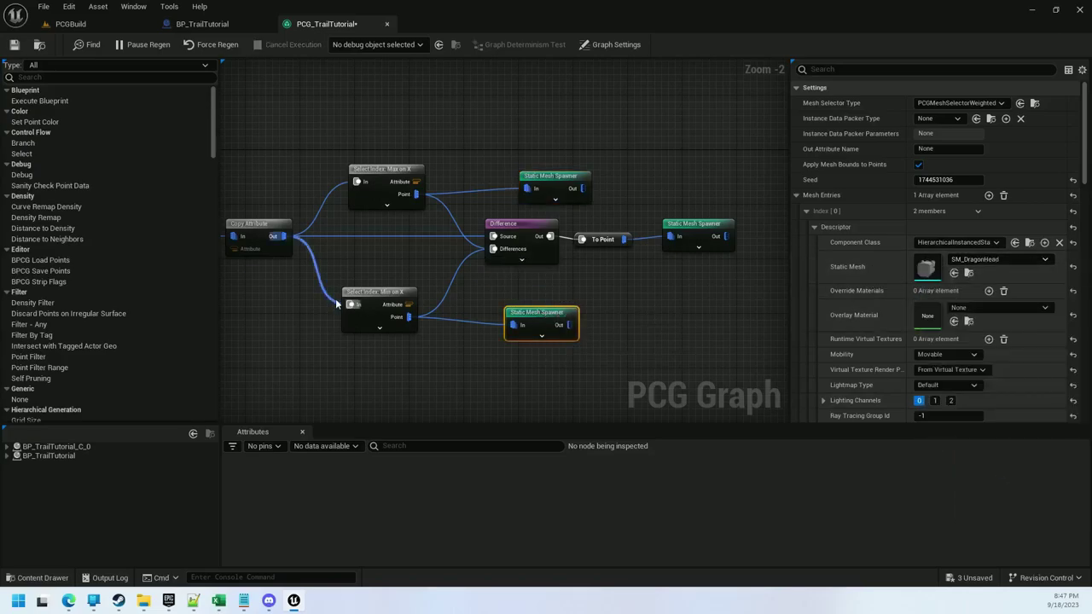
Add a Get Attribute From Point Index node directly below the Min select node
right_drag(366, 346, 422, 278)
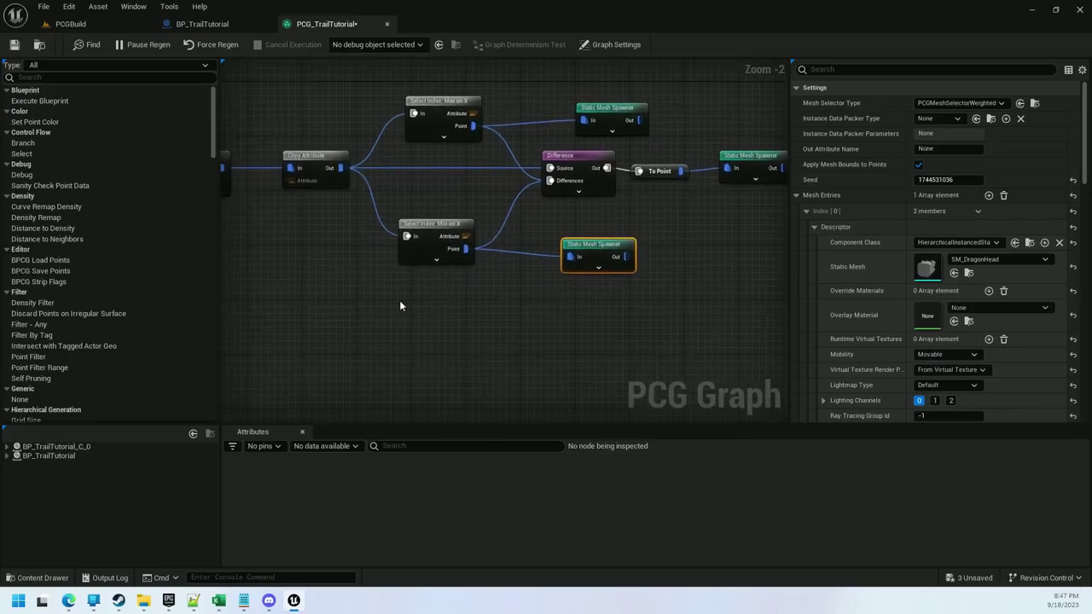
right_click(404, 303)
text(inde)
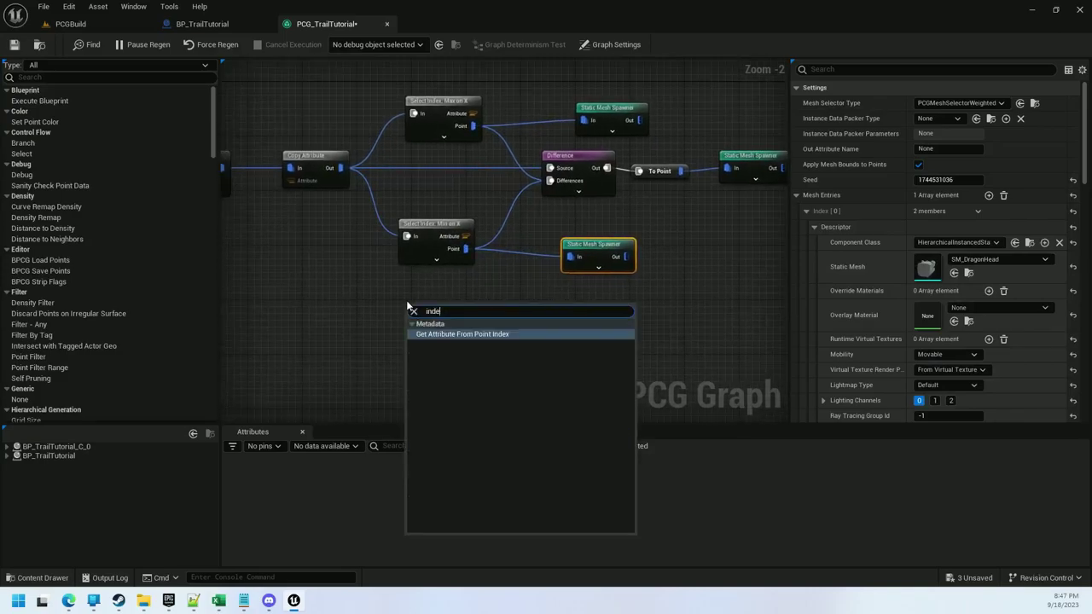
click(468, 334)
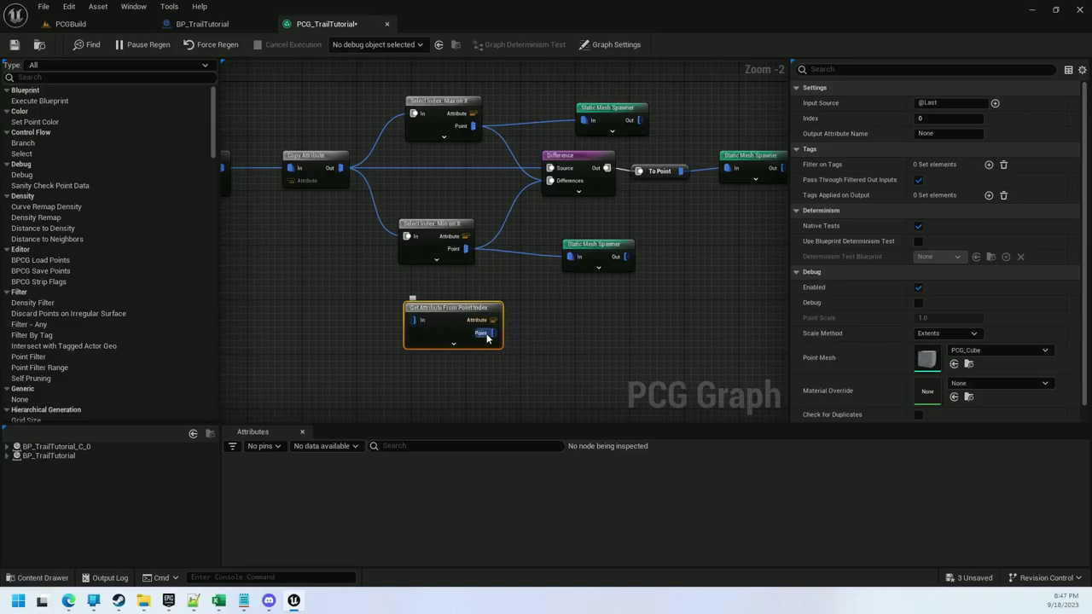
drag(444, 317, 451, 294)
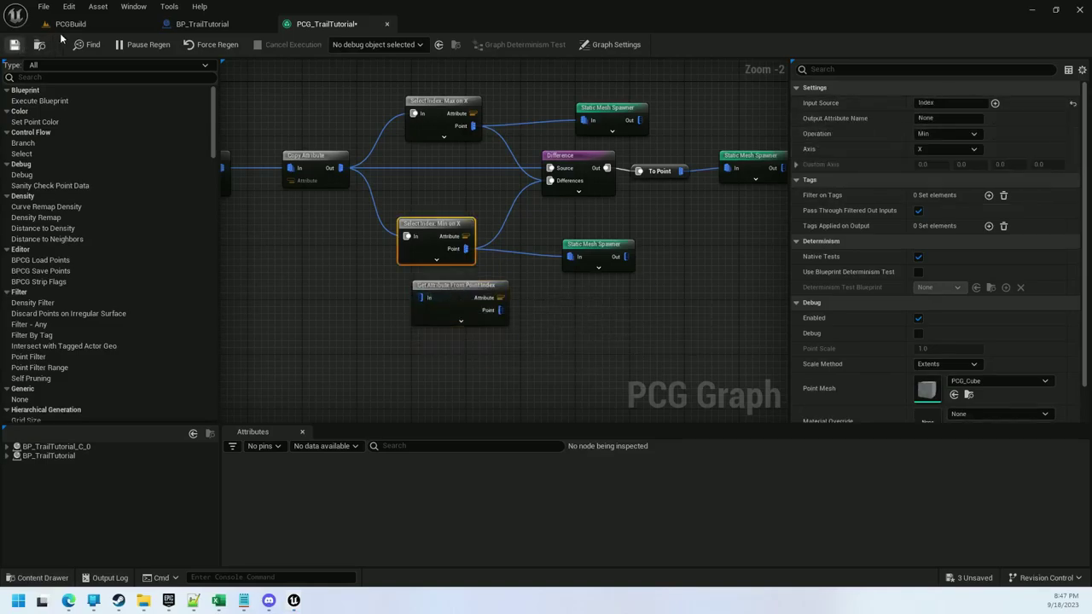
Examine the generated dragon trail and the orientation of its meshes in the level
click(15, 44)
click(73, 24)
key(w)
right_drag(483, 288, 482, 288)
key(d)
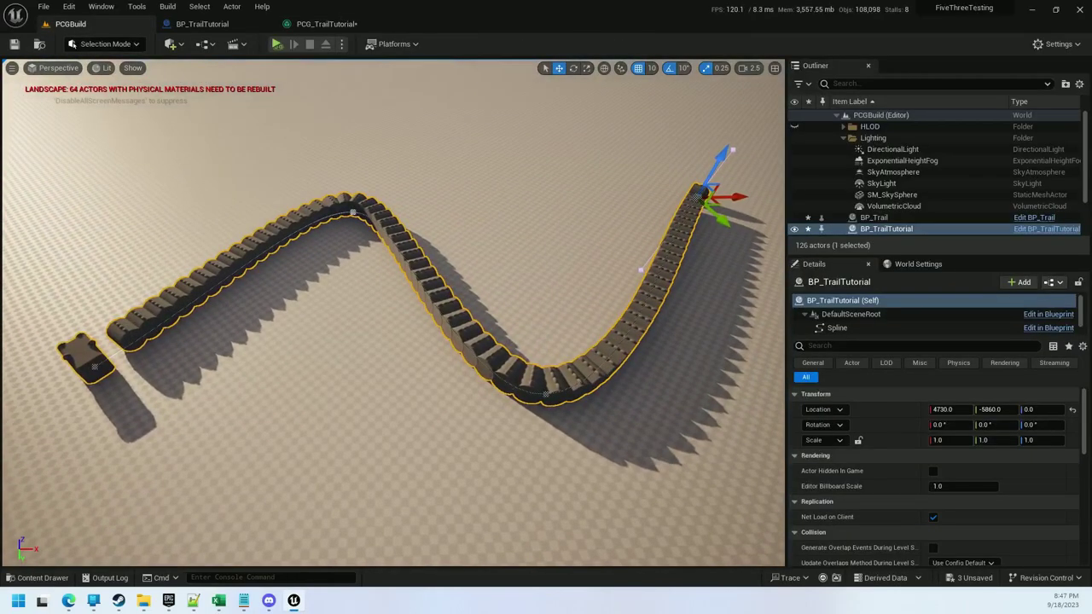
Insert a Transform Points node between Spline Sampler and Copy Attribute, with Rotation Min and Max Z set to -90
click(324, 24)
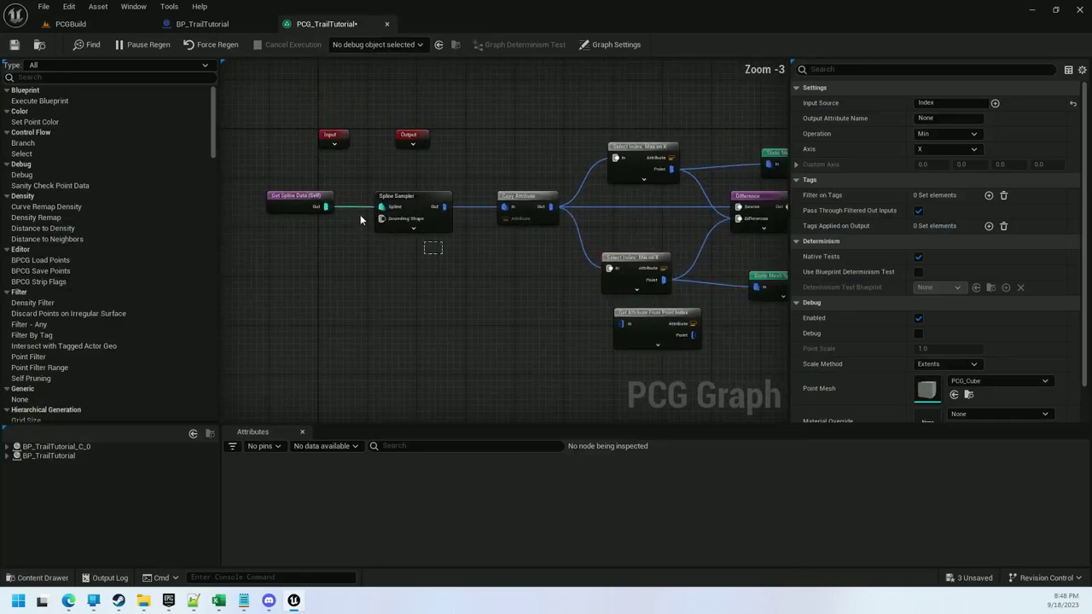
drag(396, 197, 300, 197)
right_click(393, 195)
text(tran)
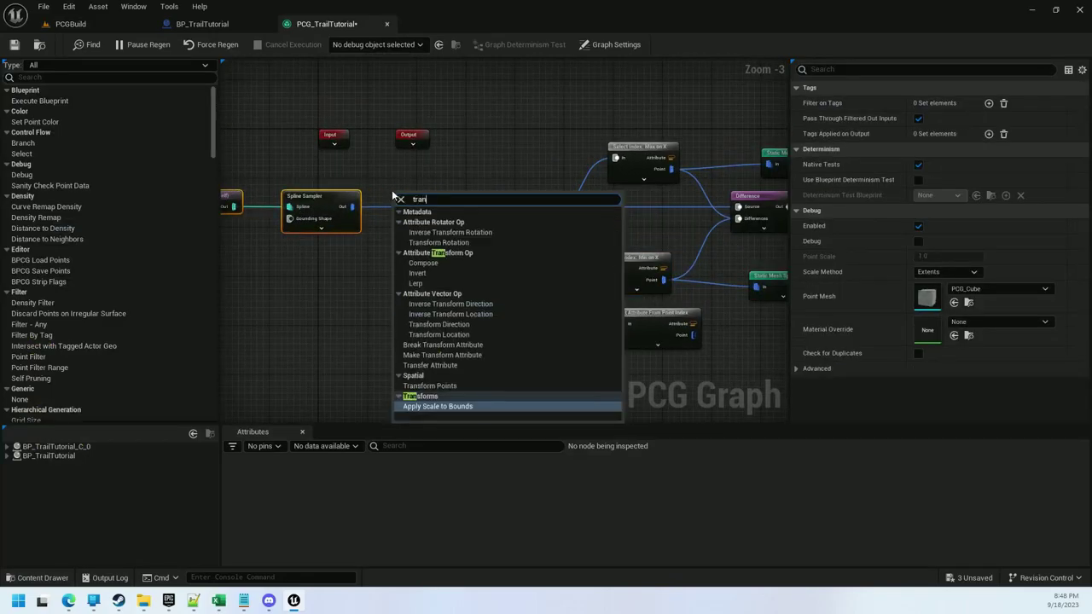
text(sformpoints)
key(Return)
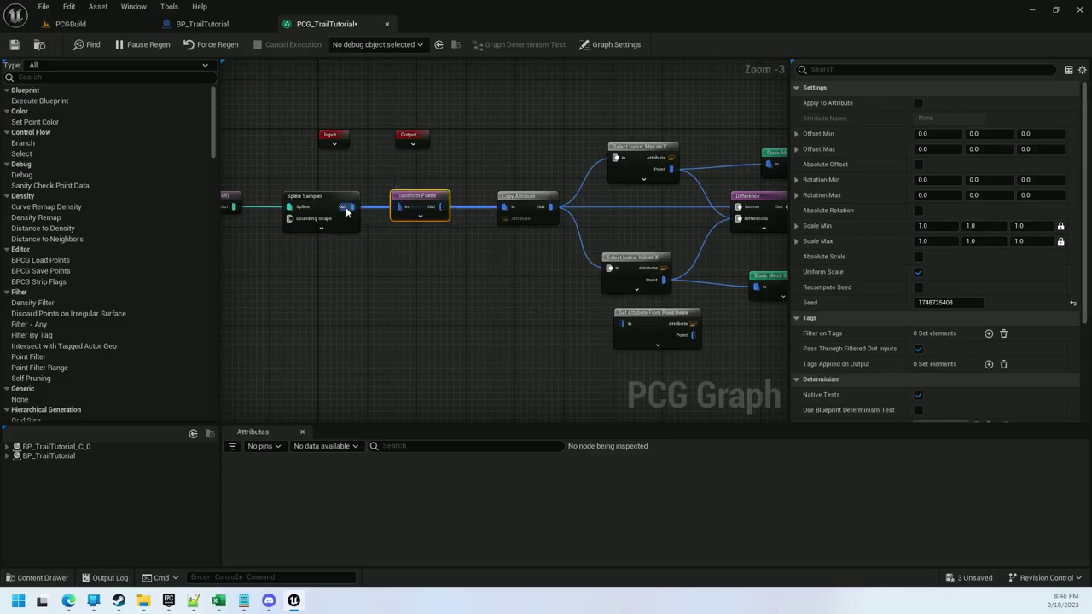
mouse_move(349, 208)
ctrl+mouse_down()
mouse_move(443, 210)
mouse_move(343, 213)
ctrl+mouse_up()
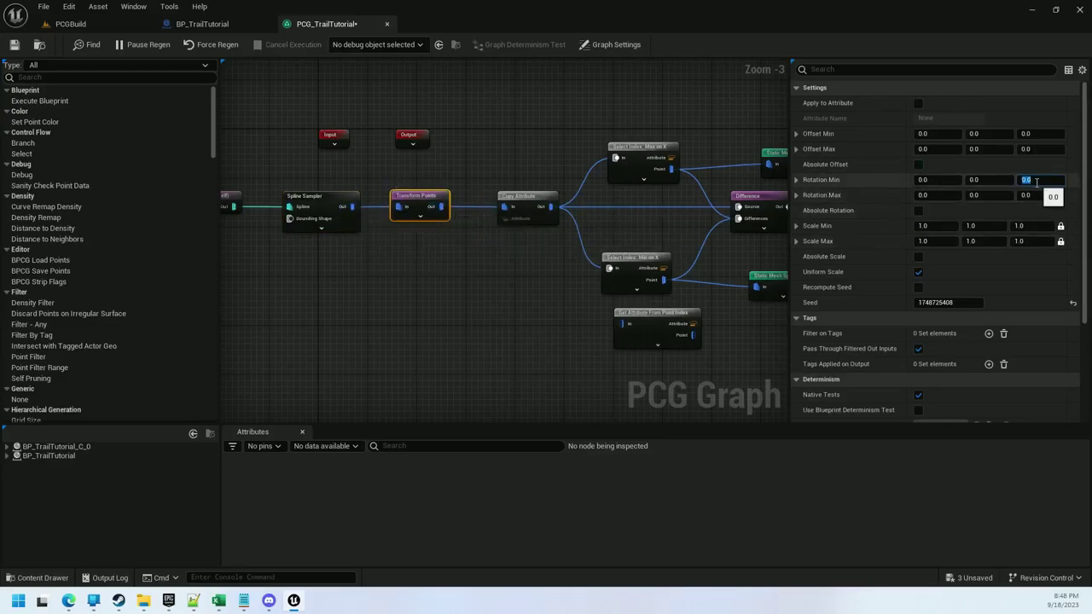
text(-90)
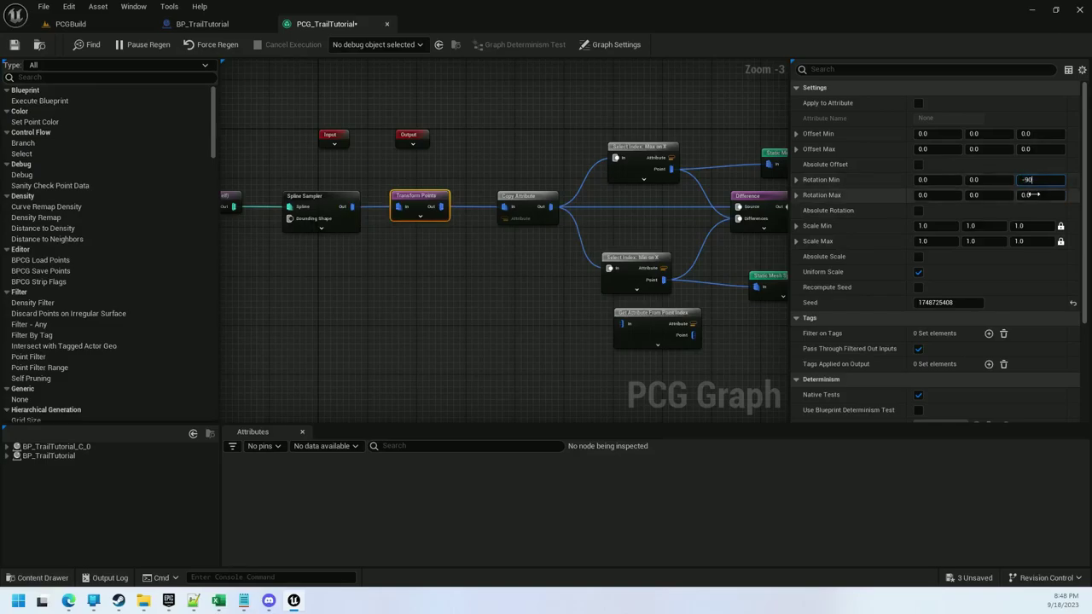
Move the spline point at the dragon's head in the level so that the trail bends back alongside itself
click(71, 24)
right_drag(230, 361, 171, 361)
click(241, 383)
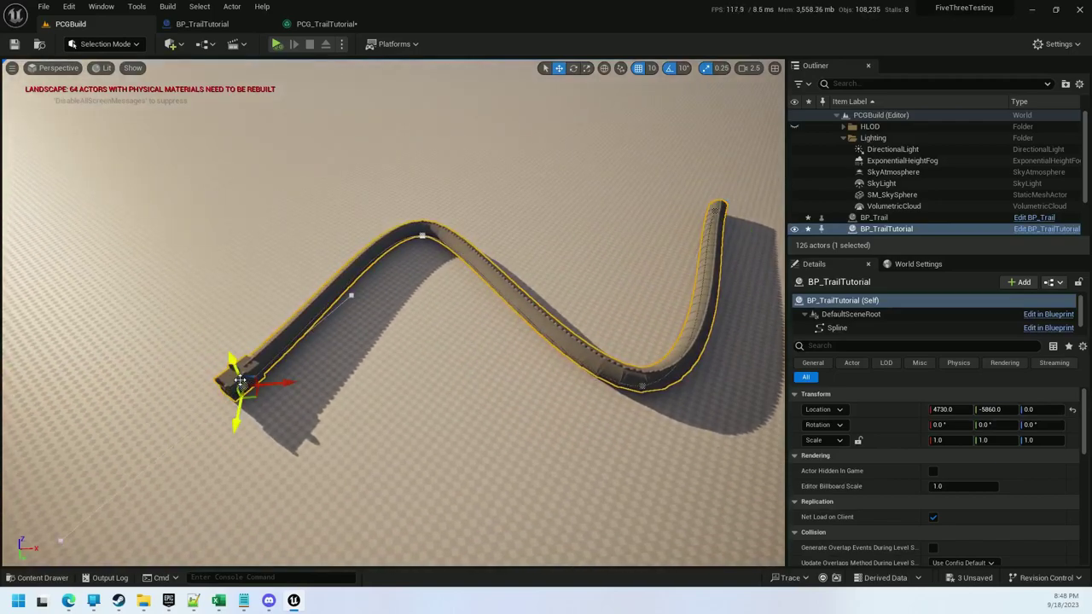
drag(250, 396, 272, 309)
right_drag(271, 309, 271, 312)
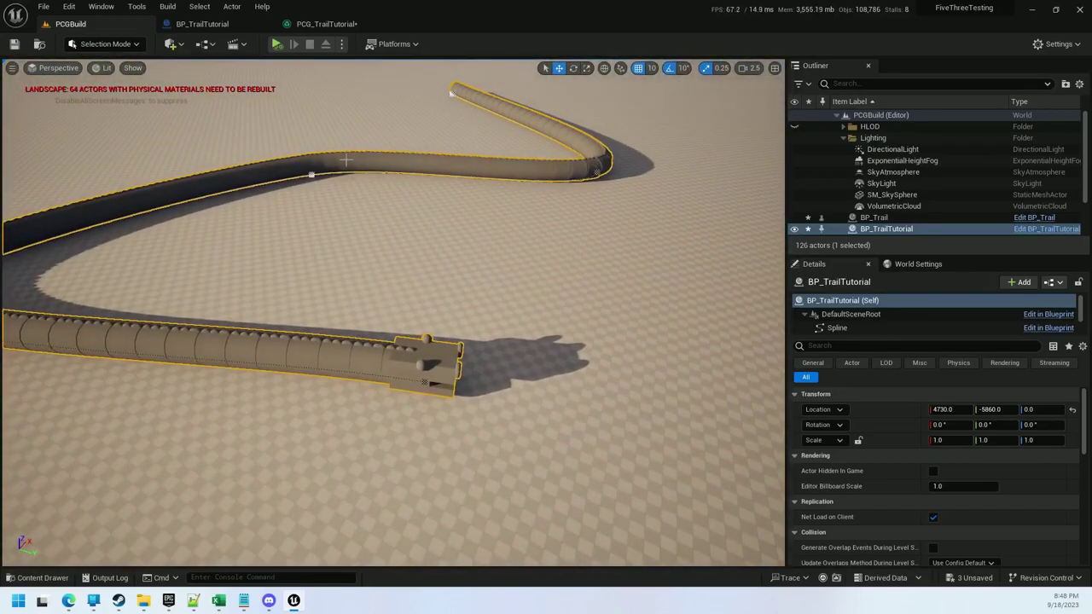
Transfer the Min select node's input and Point output connections to the Get Attribute From Point Index node
click(323, 24)
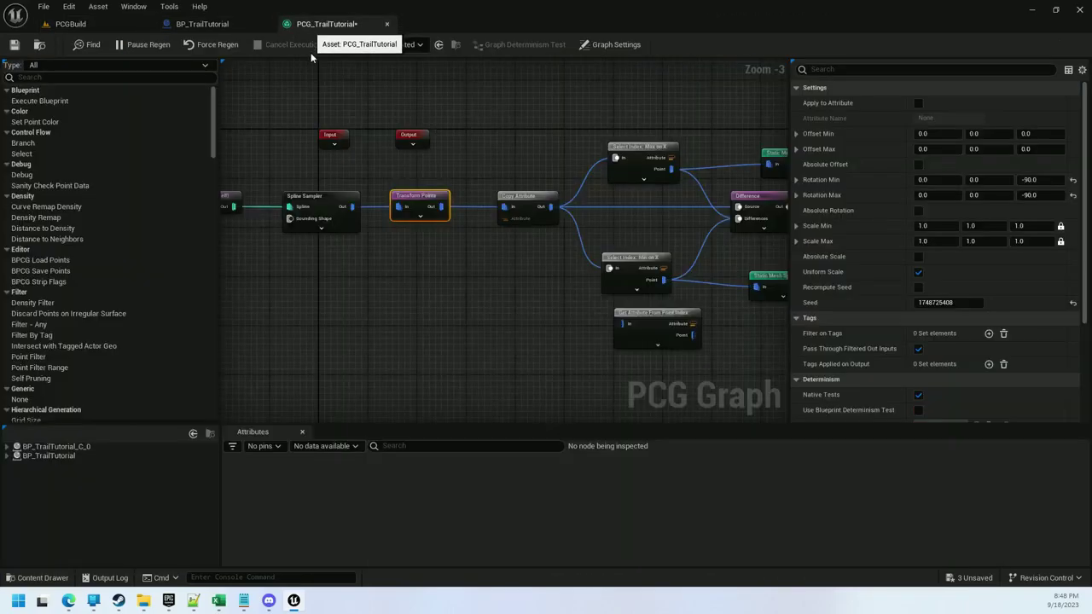
right_drag(636, 283, 511, 233)
ctrl+drag(485, 221, 500, 276)
ctrl+drag(539, 229, 519, 259)
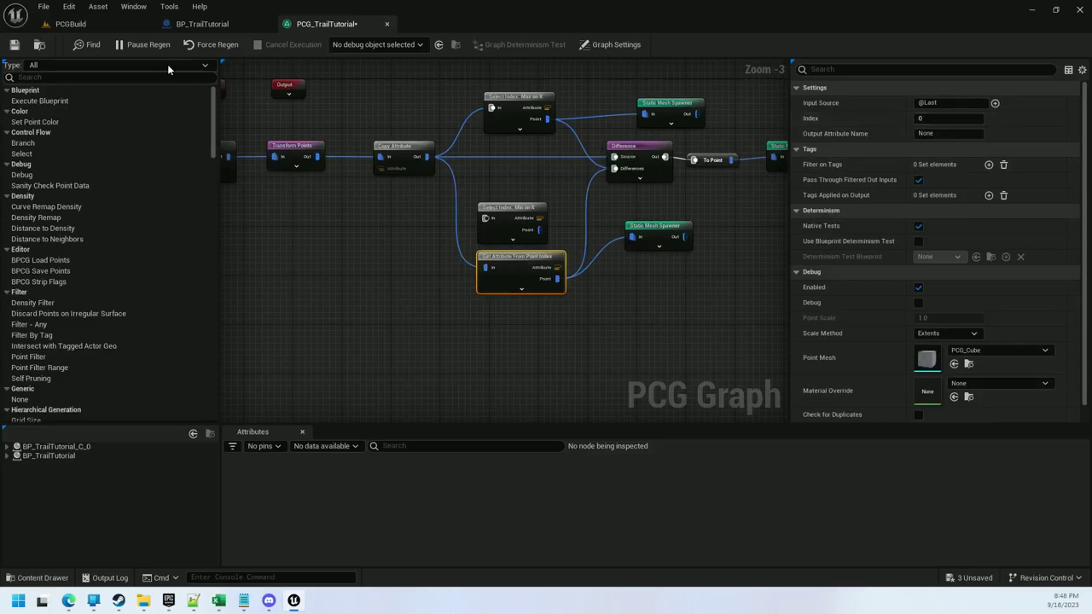
Check the dragon's head in the level and review the Min select node's settings and the overall graph layout
click(103, 25)
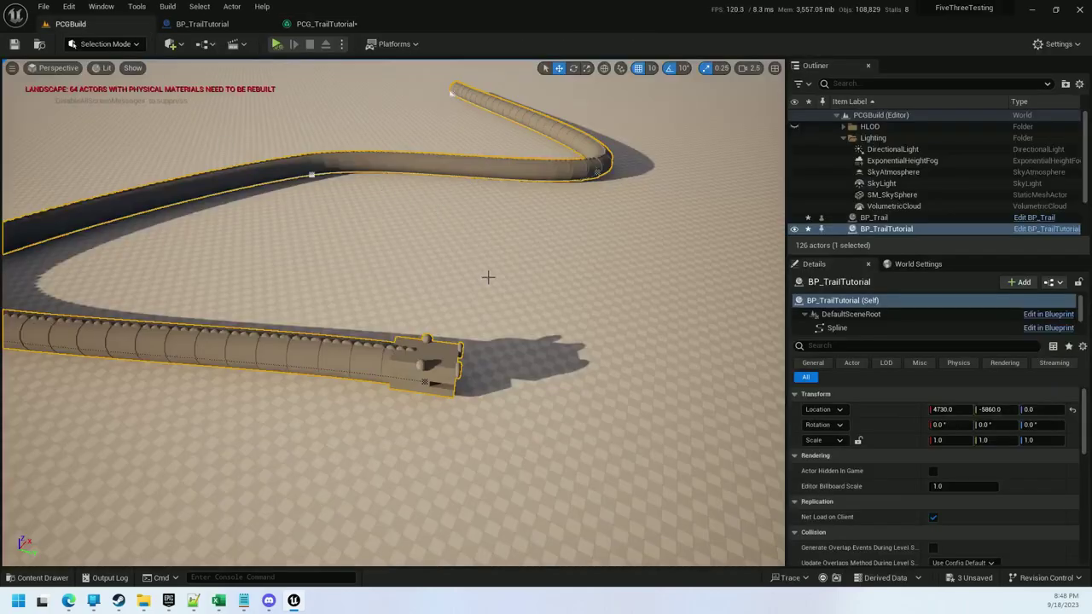
click(318, 24)
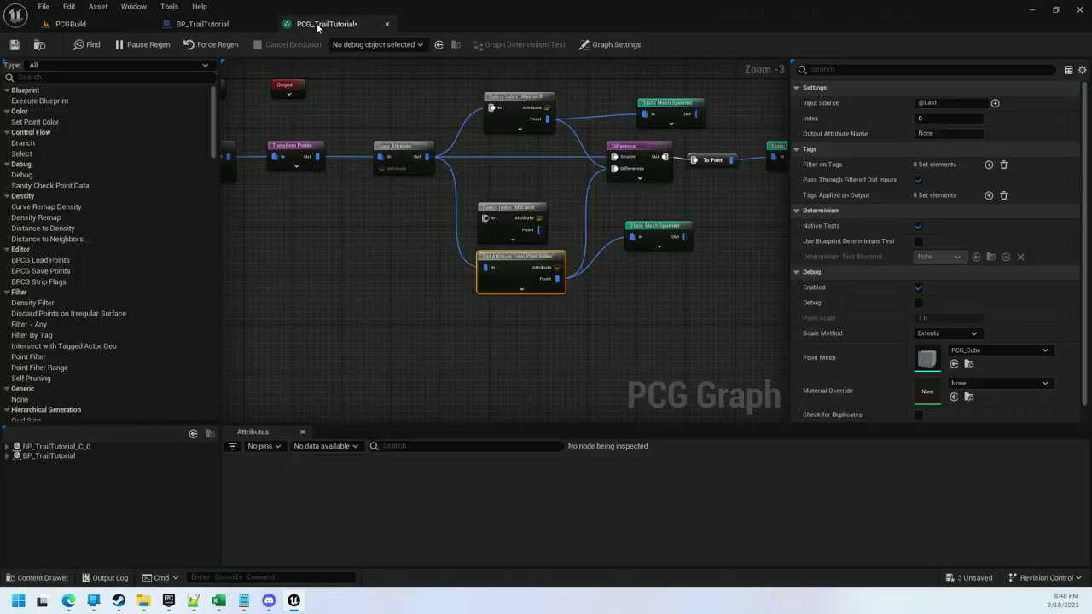
click(524, 221)
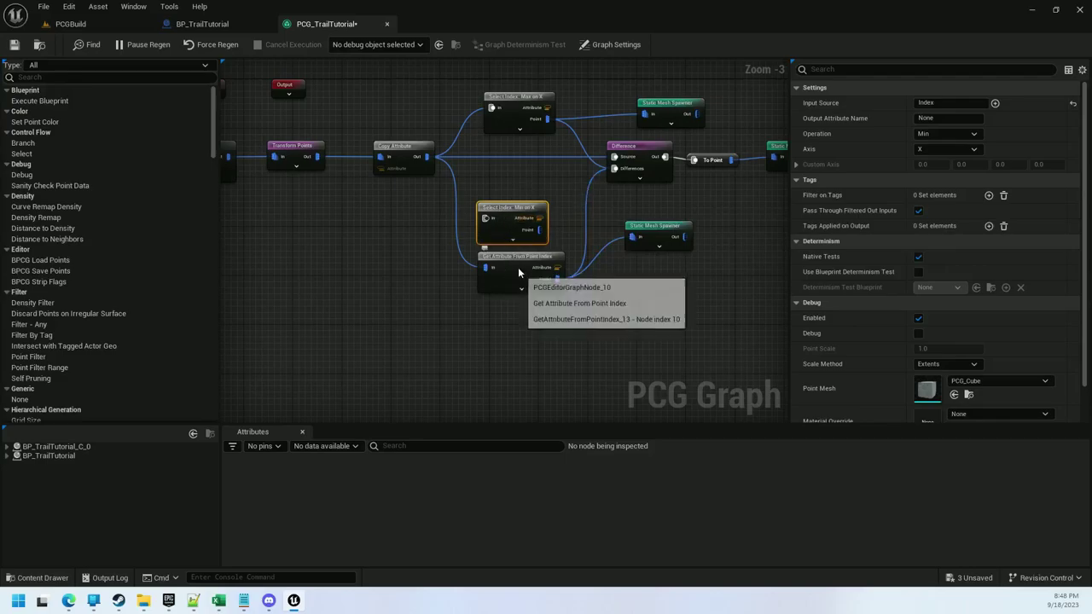
scroll(666, 204, down, 2)
mouse_move(667, 205)
right_down()
mouse_move(683, 212)
mouse_move(658, 213)
right_up()
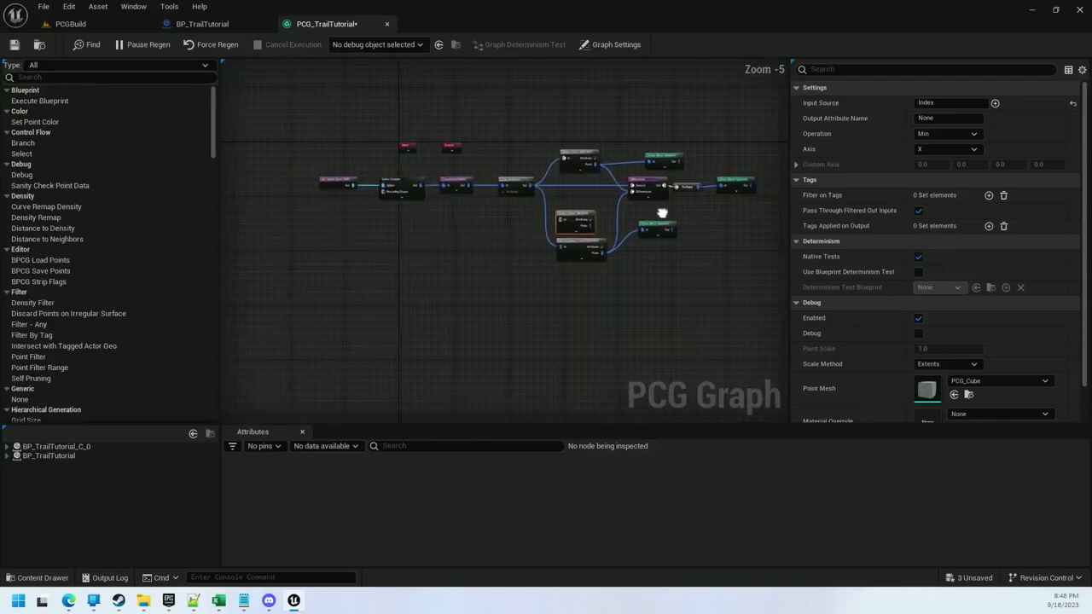